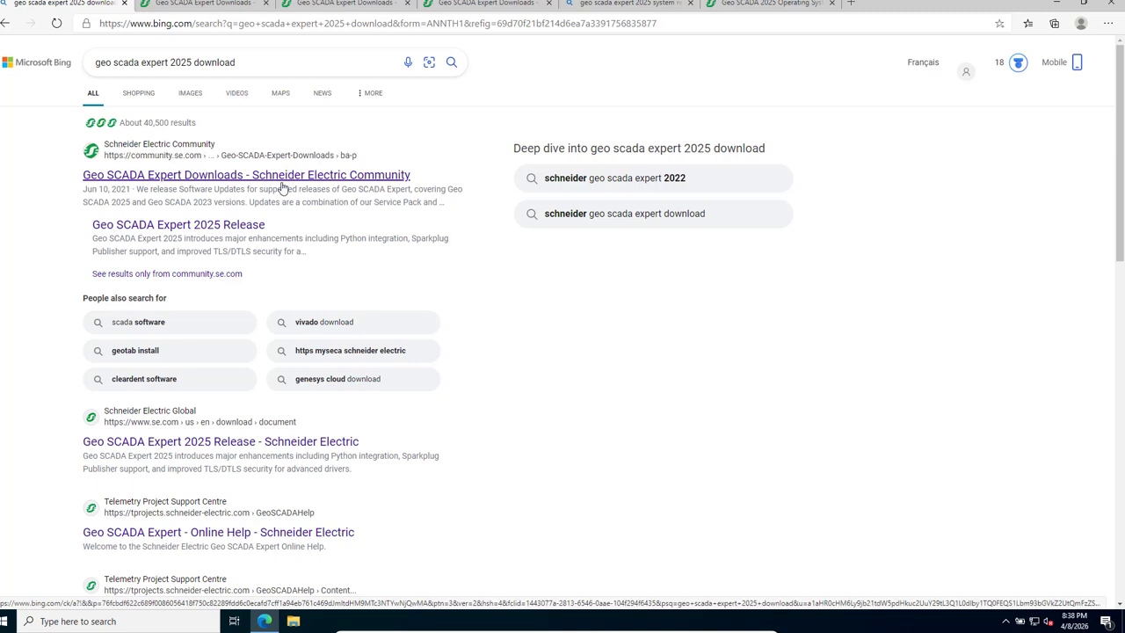
- Review the Geo SCADA Expert Downloads page and its table of 2025 and 2023 ISO releases on the Schneider Electric community site
click(225, 3)
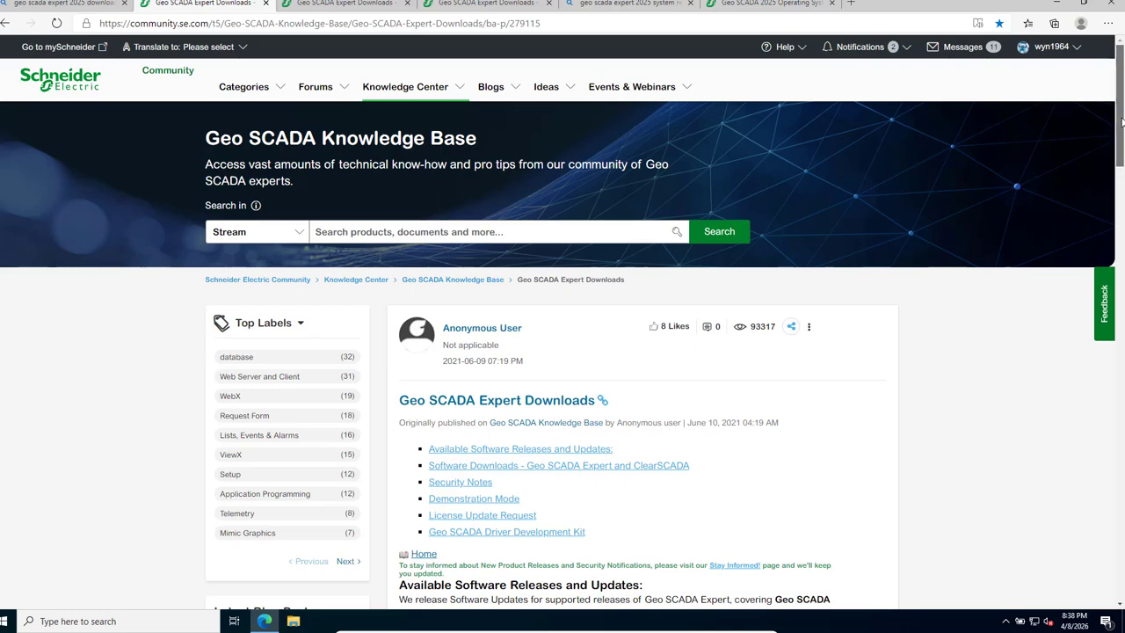
scroll(1116, 145, down, 1)
drag(1116, 146, 1123, 336)
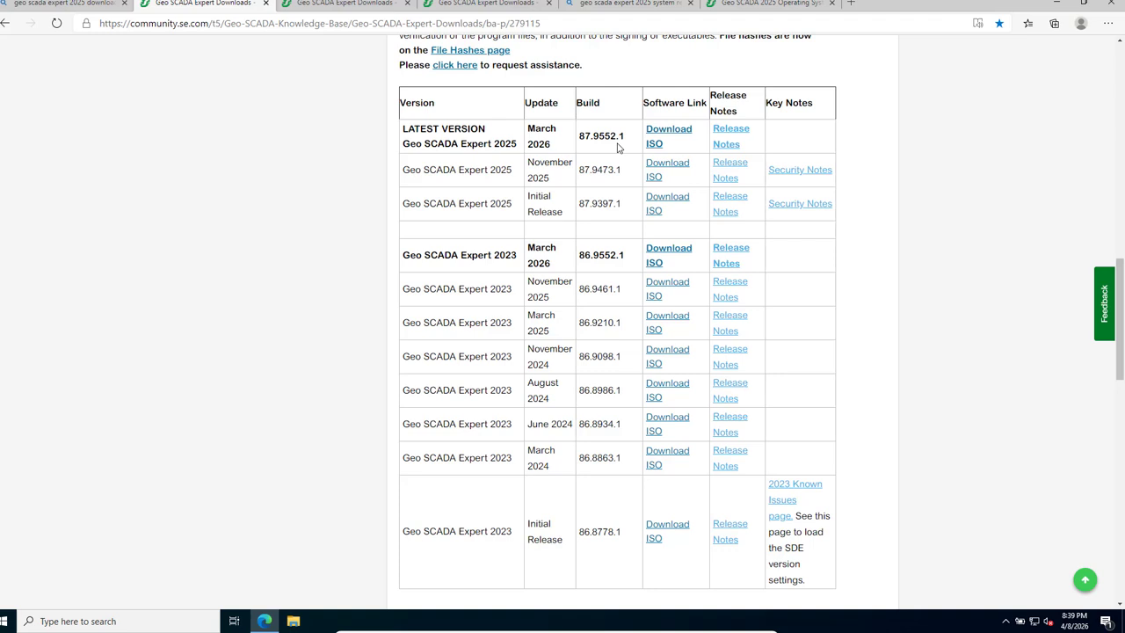
click(475, 6)
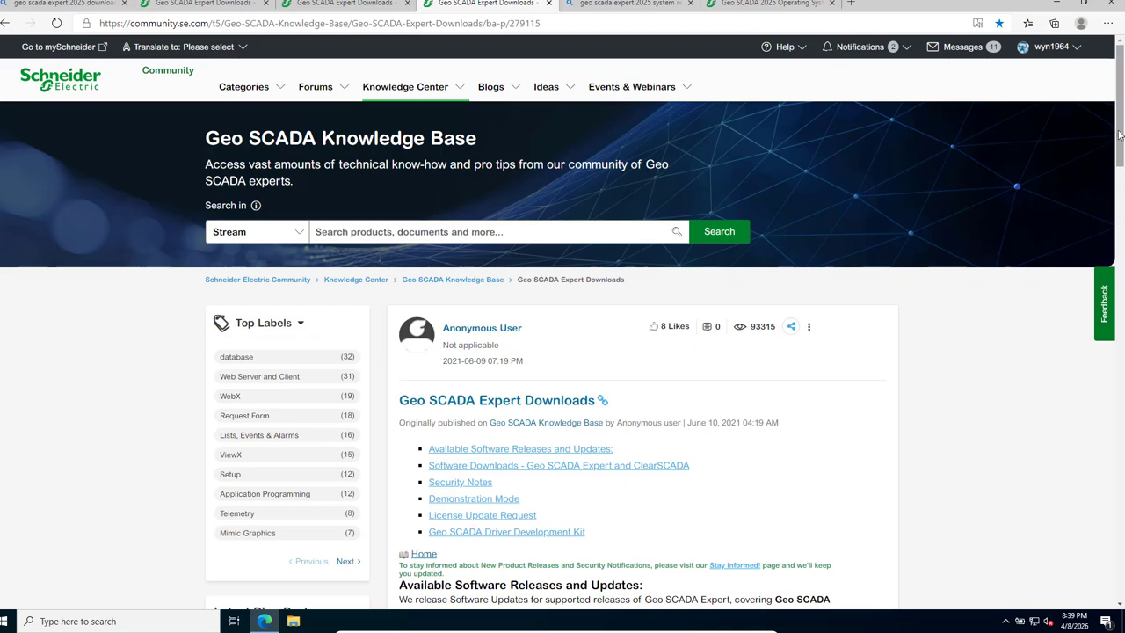
drag(1121, 142, 1122, 261)
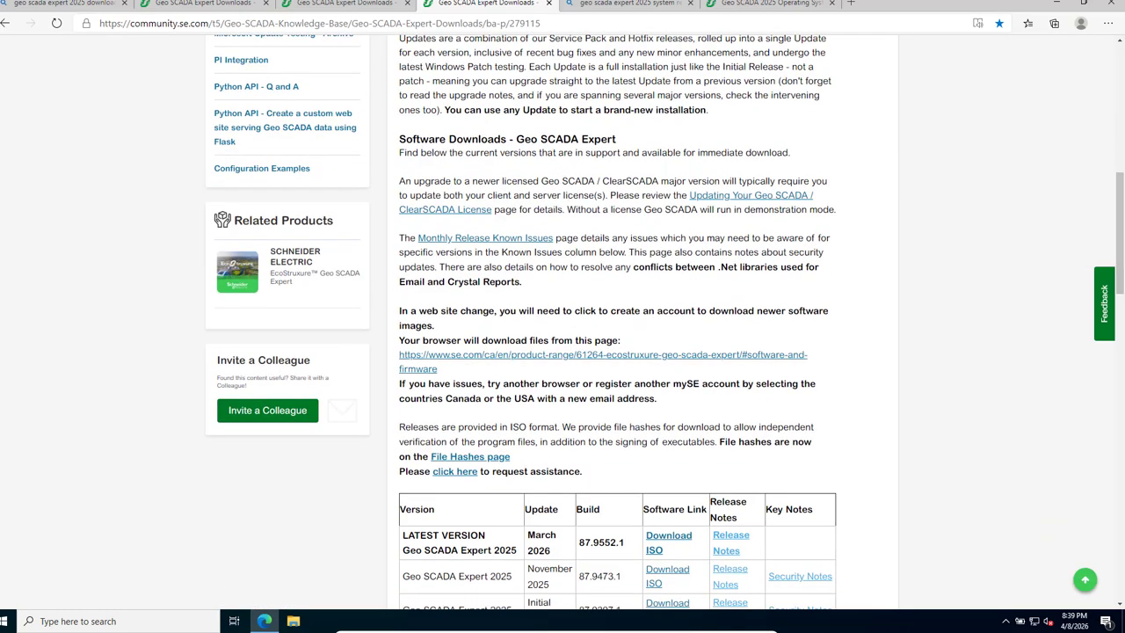
click(304, 7)
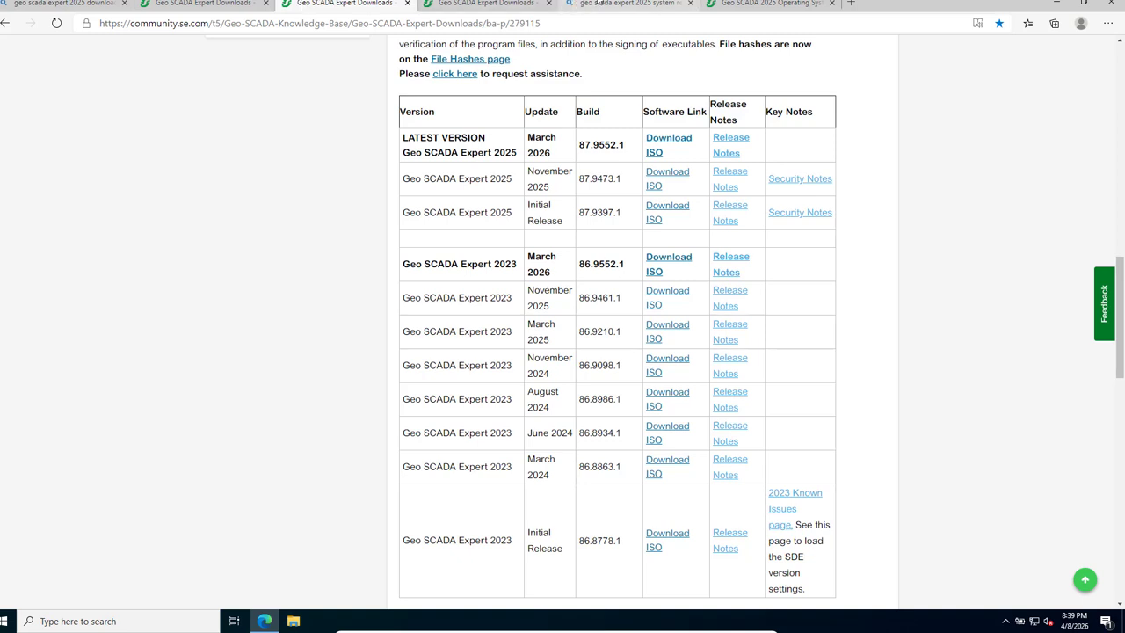
- Check the supported operating systems on the Geo SCADA 2025 Operating System Support page, and minimize the browser
click(608, 4)
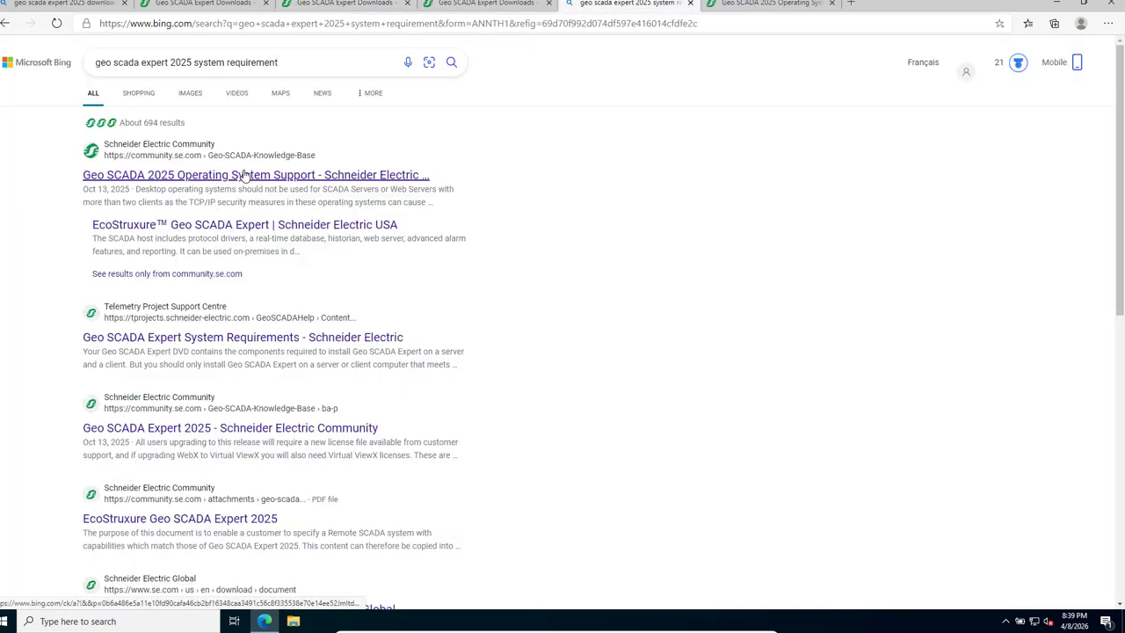
click(753, 5)
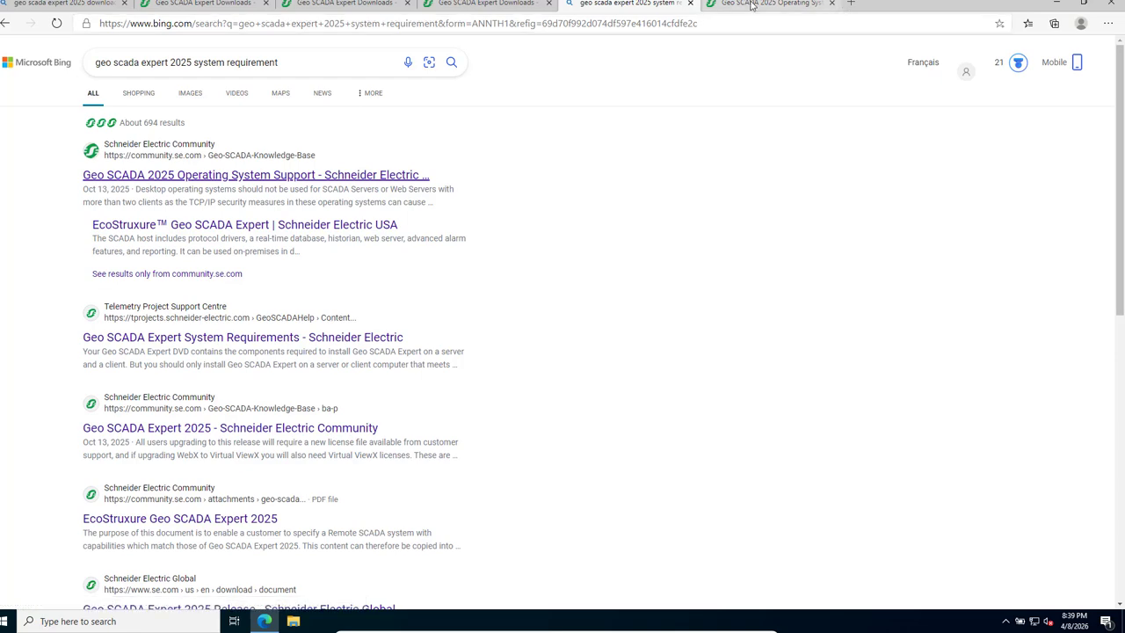
mouse_move(1122, 253)
mouse_down()
mouse_move(1122, 210)
mouse_move(1122, 246)
mouse_up()
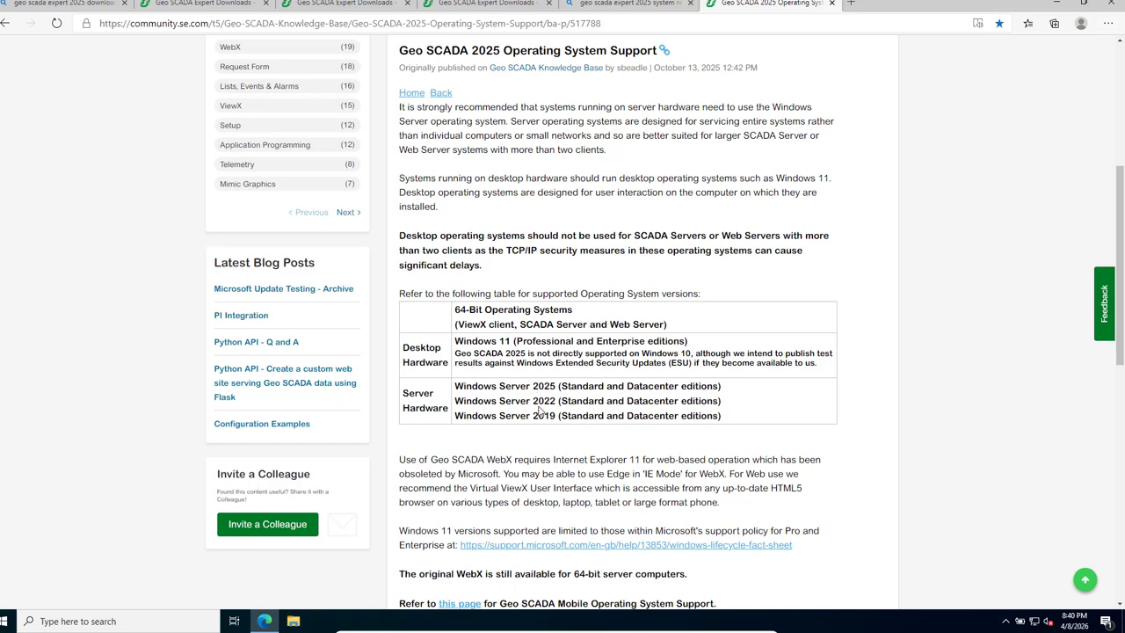
click(1065, 2)
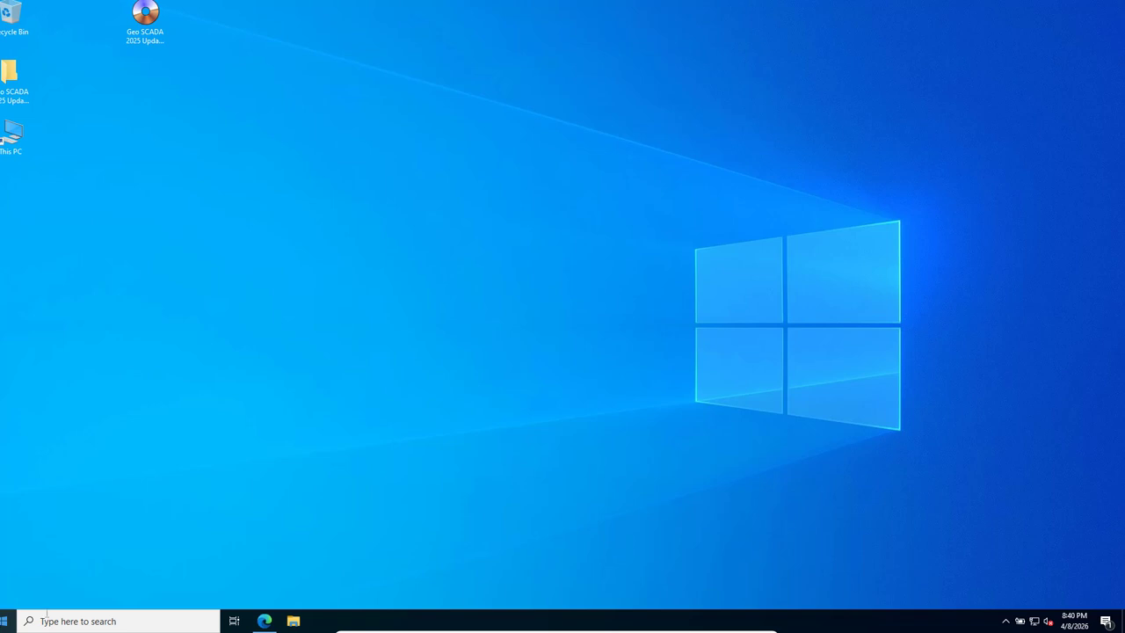
- Open Programs and Features from Control Panel and start turning Windows features on or off
click(3, 623)
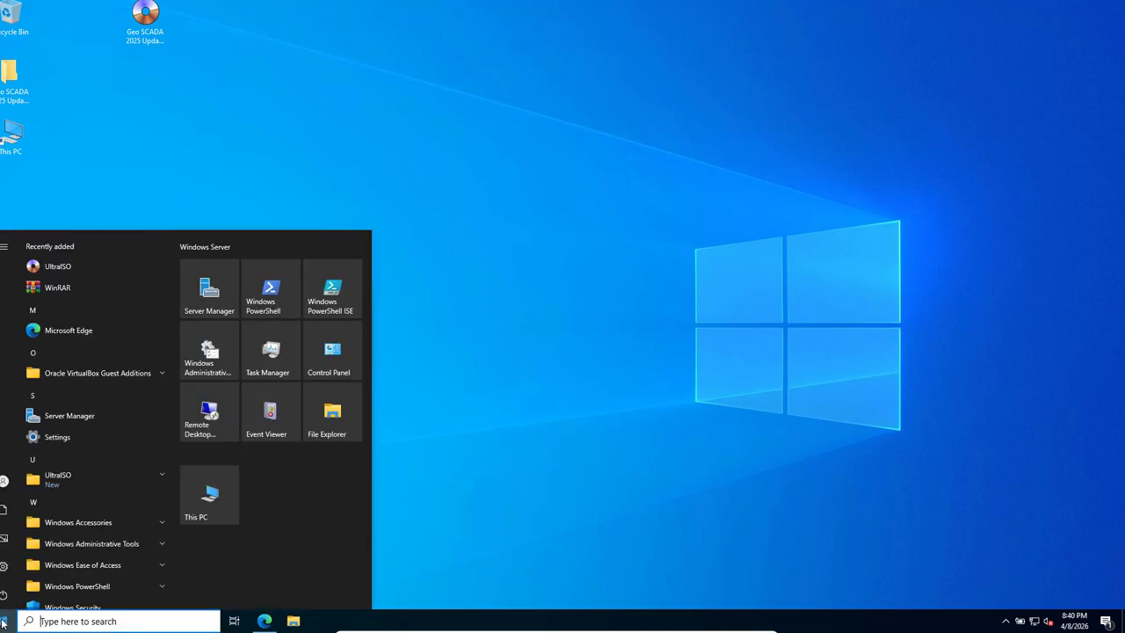
click(335, 364)
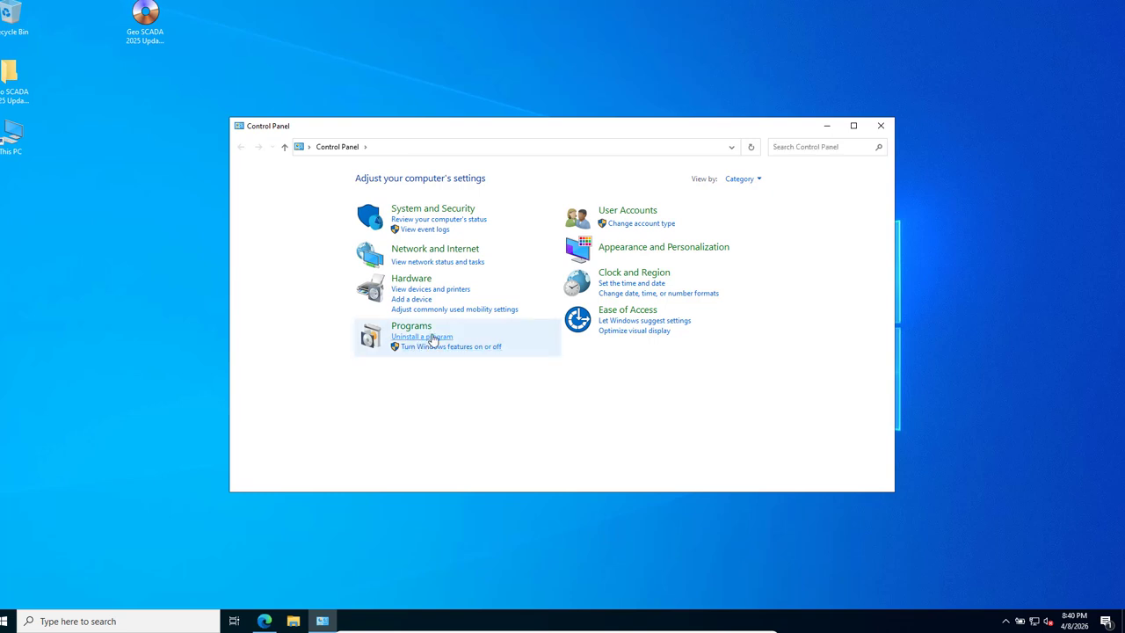
click(432, 337)
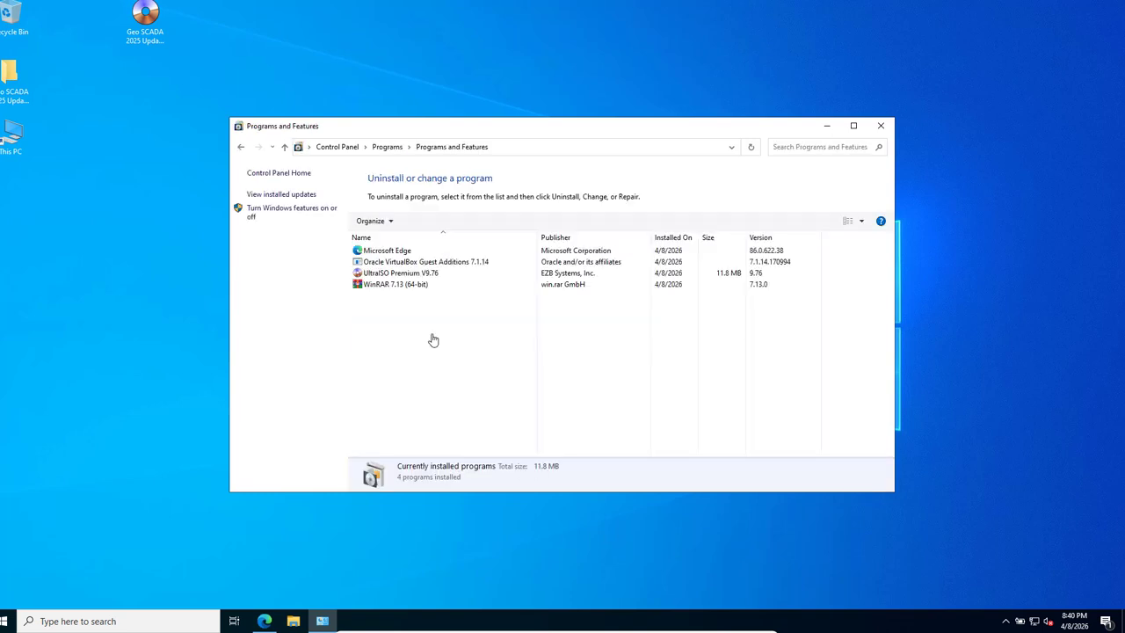
click(283, 212)
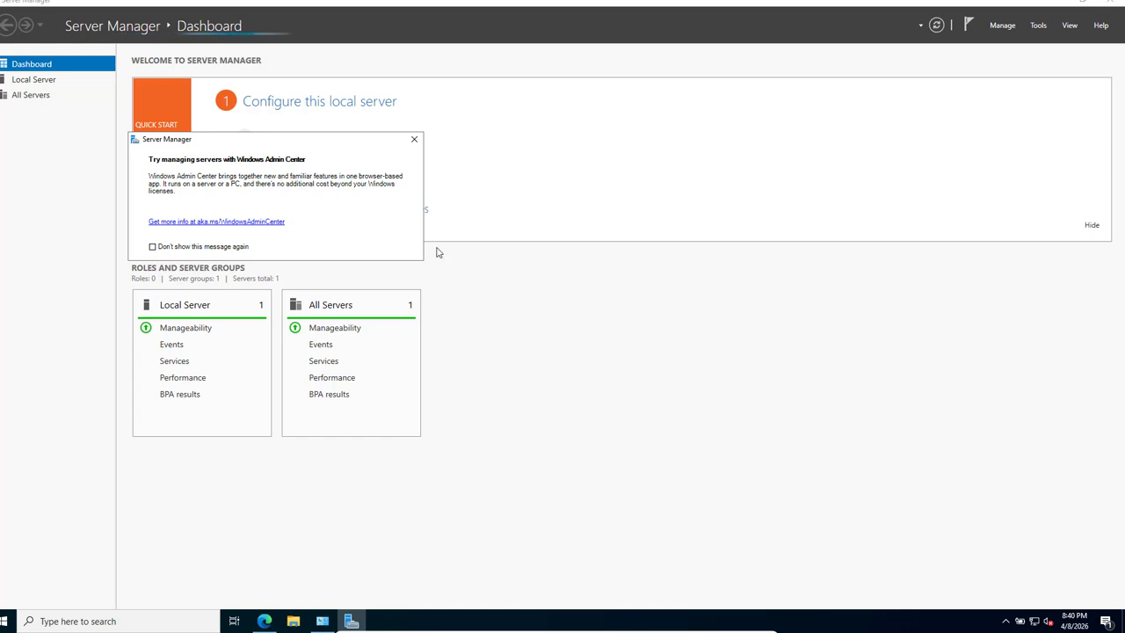
- Clear the Windows Admin Center notices, the open roles wizard and the Programs and Features window away from the Server Manager dashboard
click(413, 139)
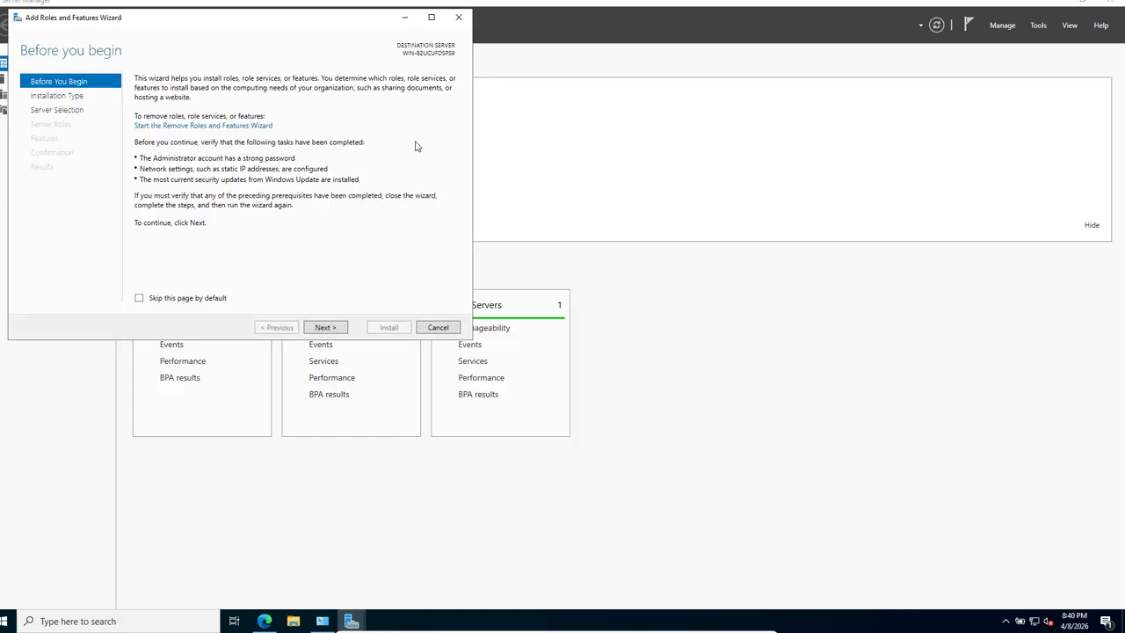
click(437, 327)
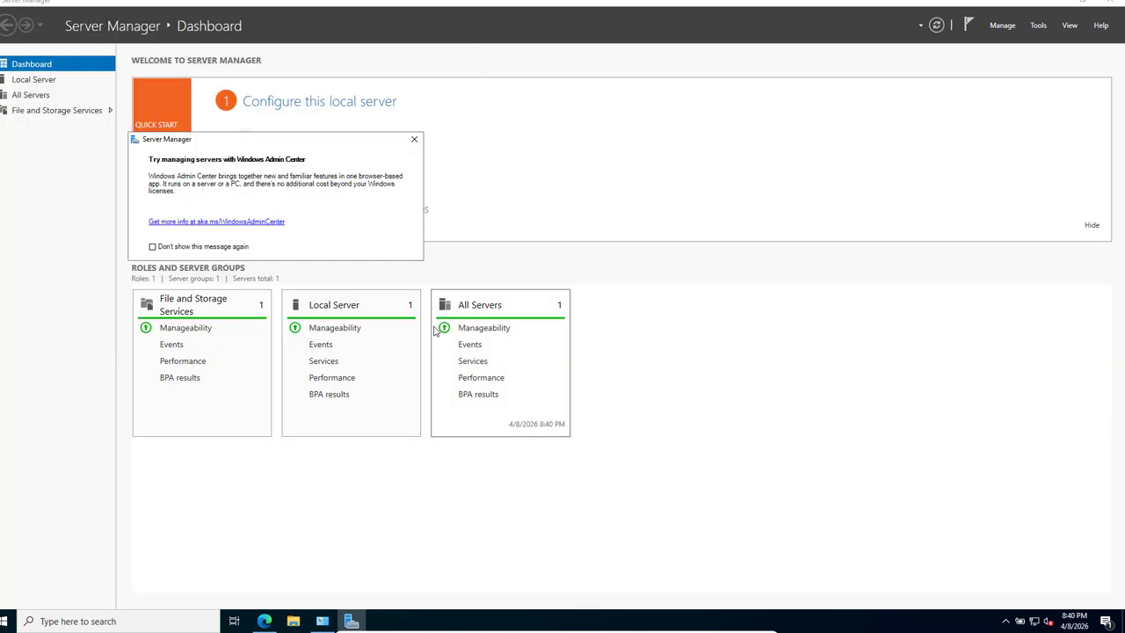
click(414, 140)
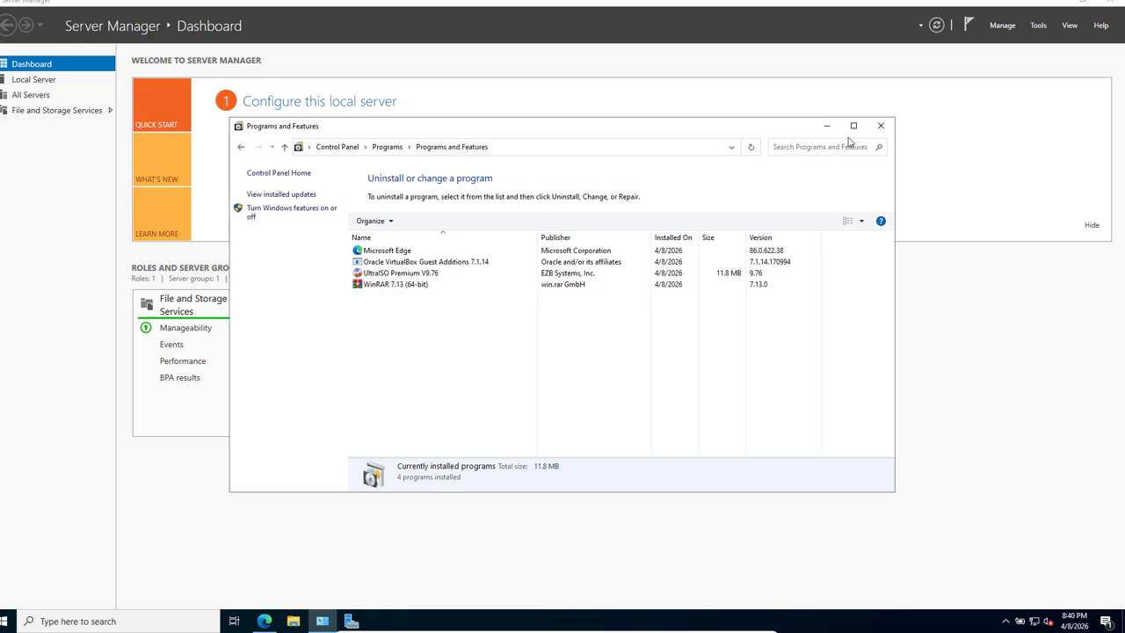
click(882, 128)
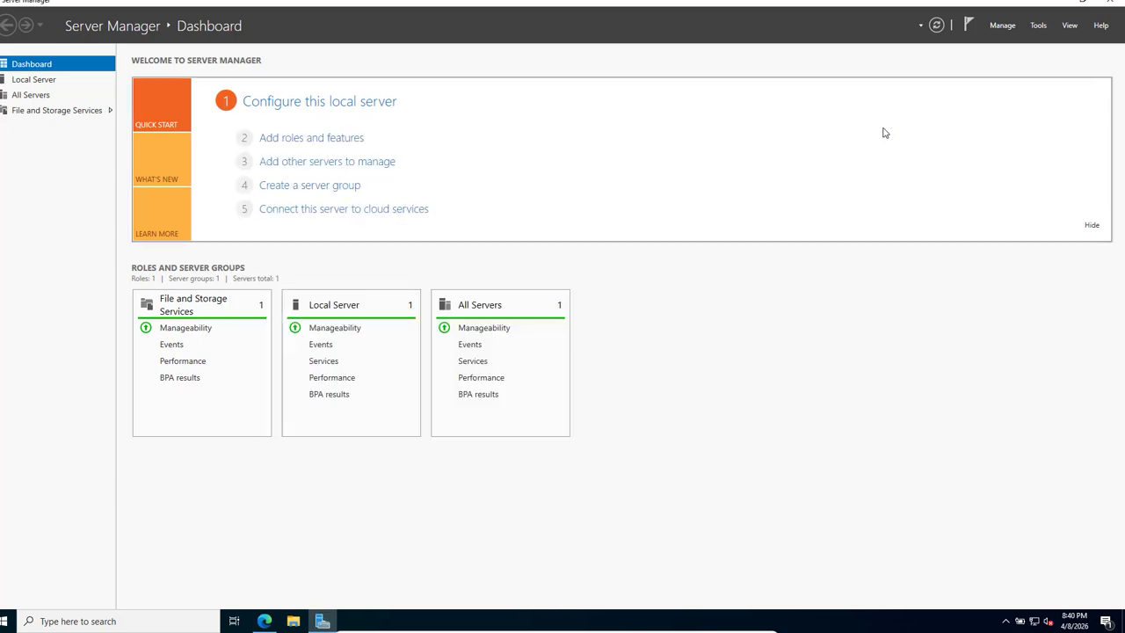
- Start adding roles and features with a role-based or feature-based installation on the local server from the server pool
click(299, 144)
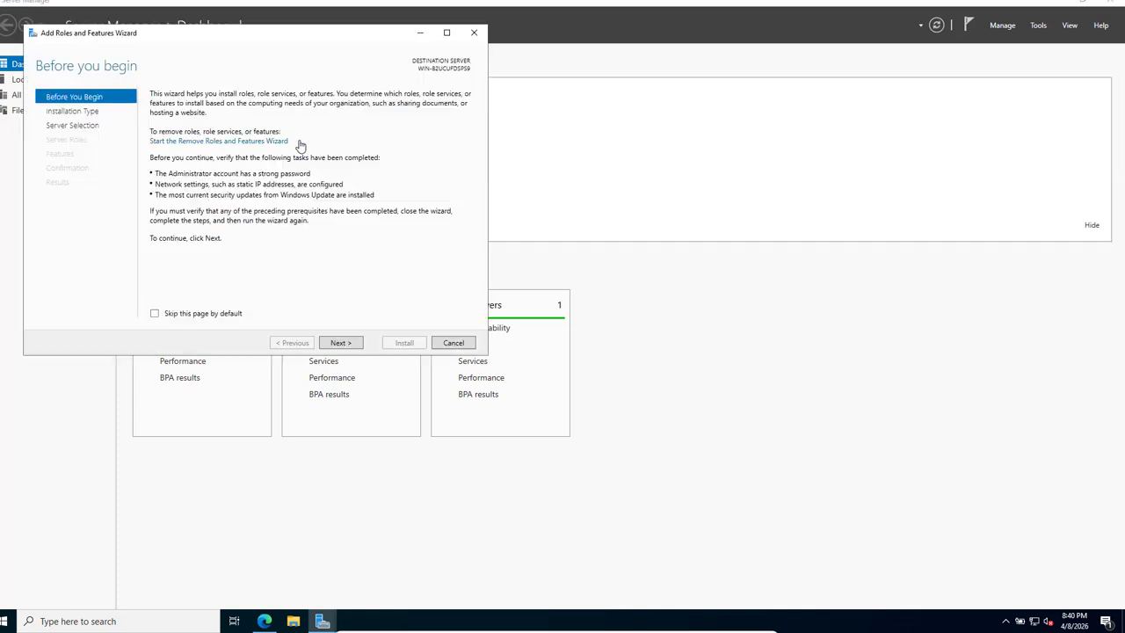
click(340, 343)
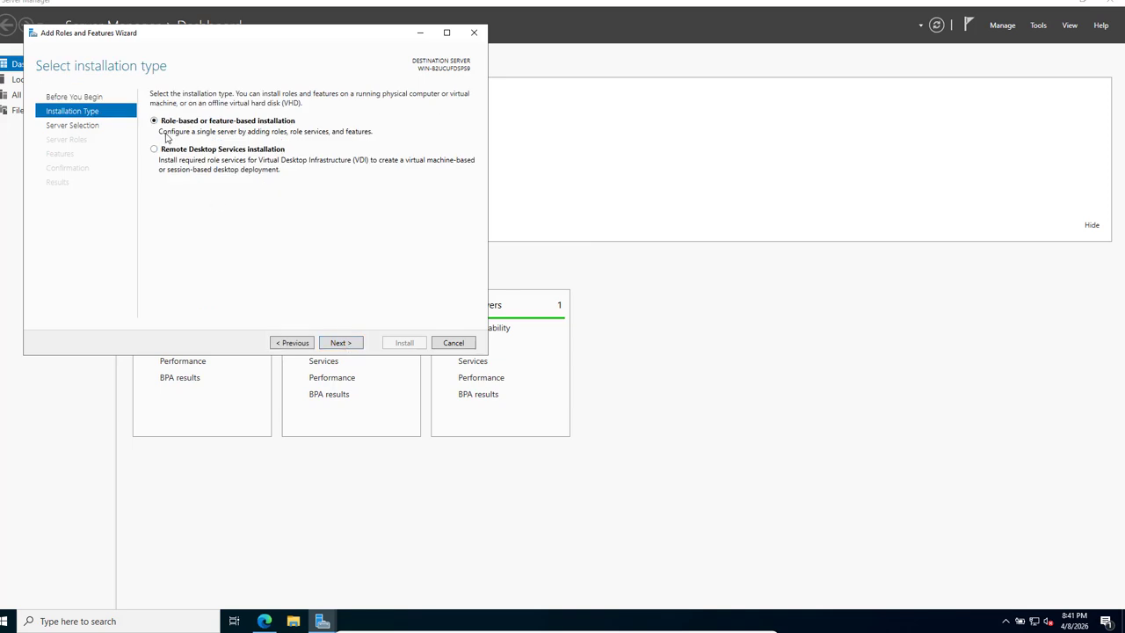
click(341, 342)
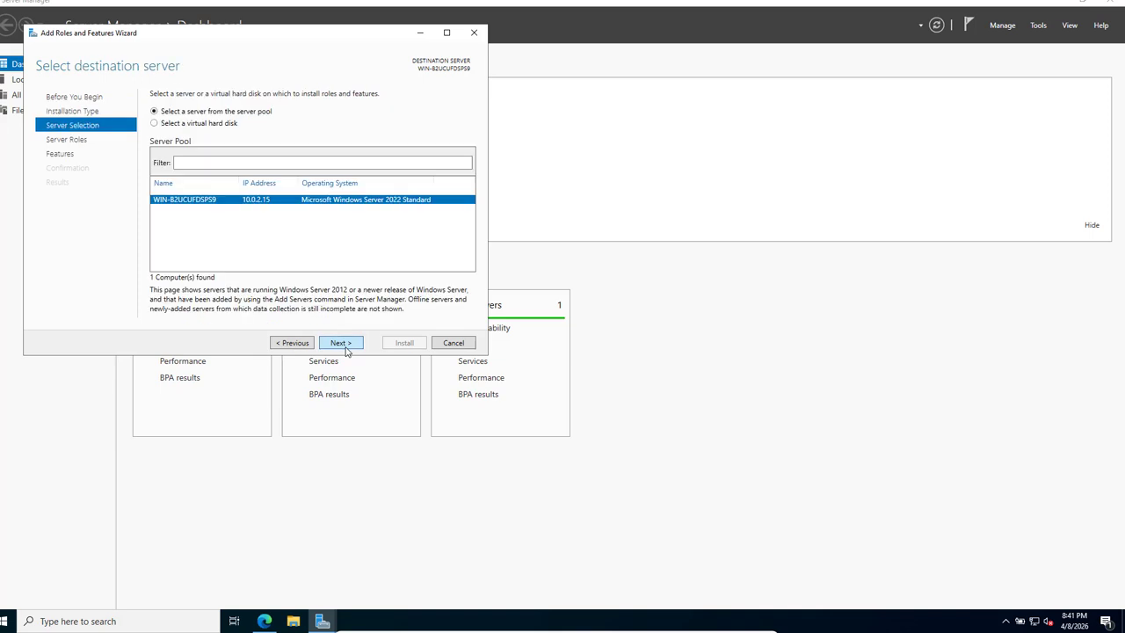
click(343, 344)
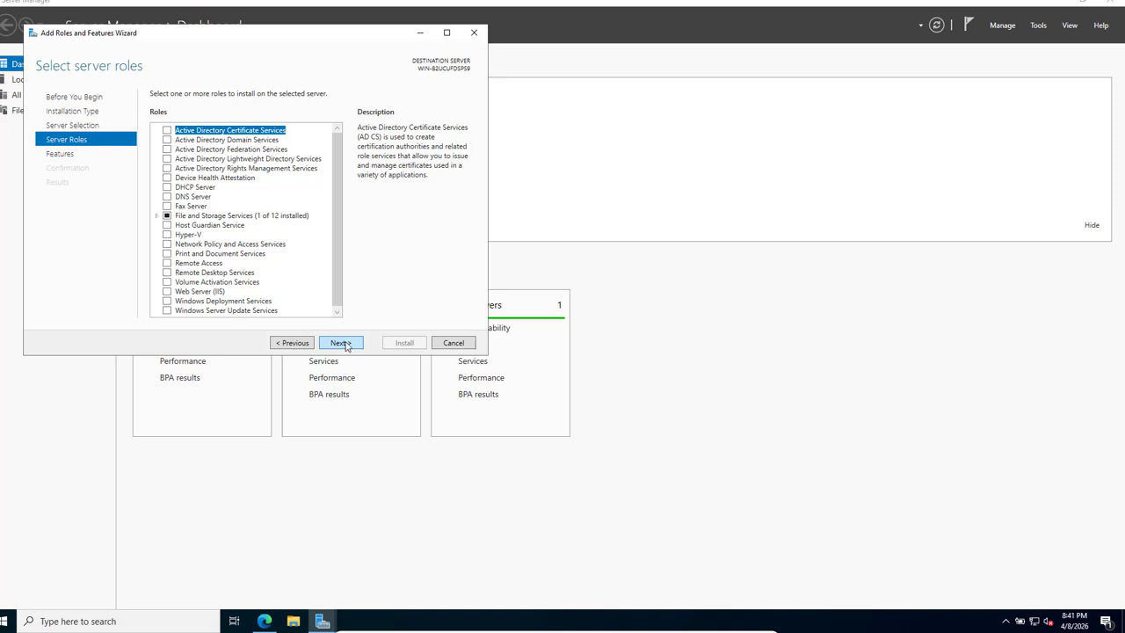
- Select the Web Server (IIS) role with its required management tools and continue to the features selection
drag(333, 225, 334, 258)
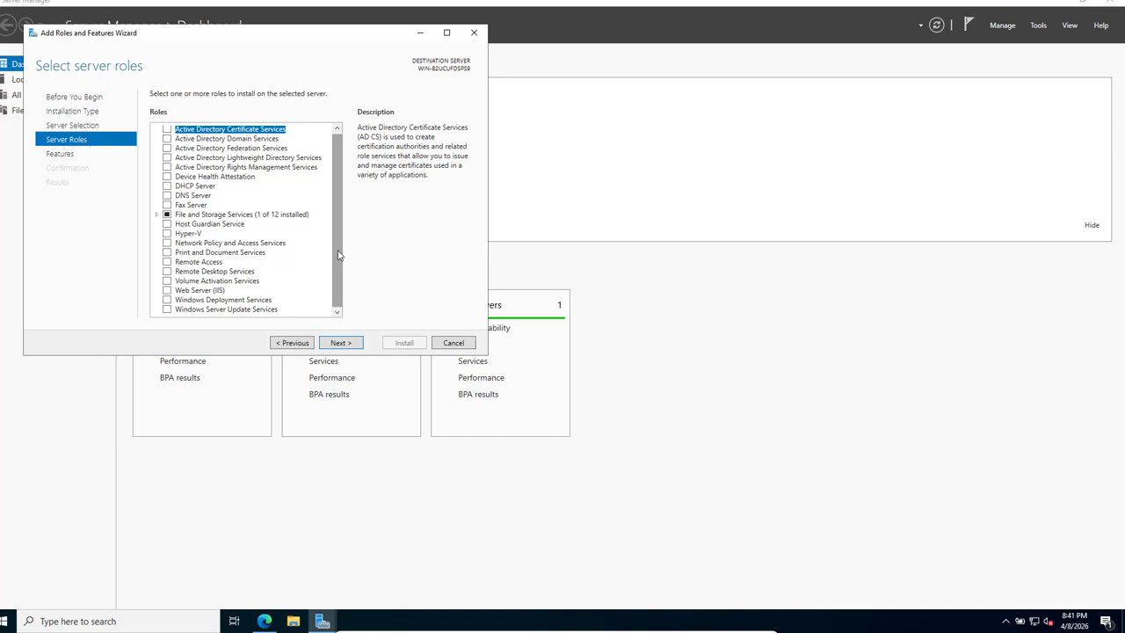
click(167, 290)
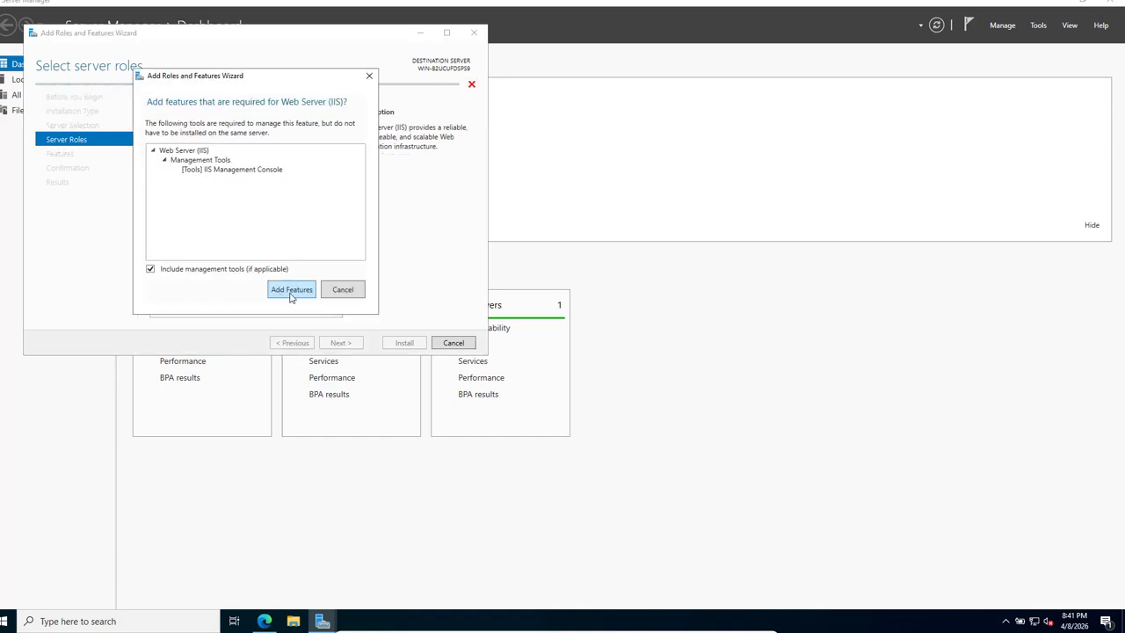
click(292, 290)
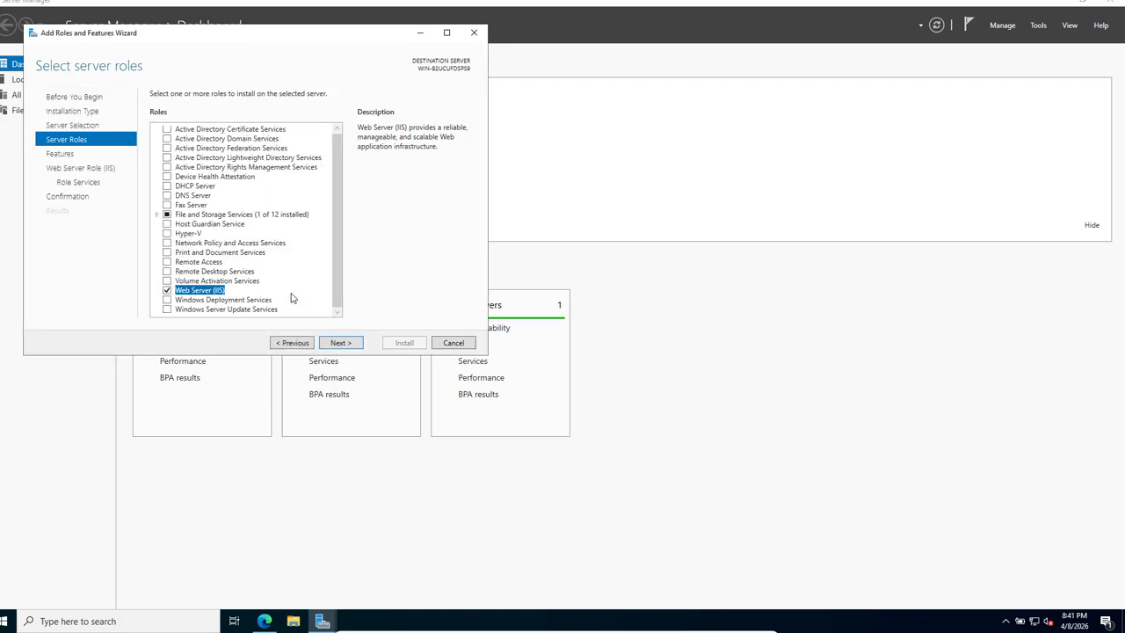
click(342, 343)
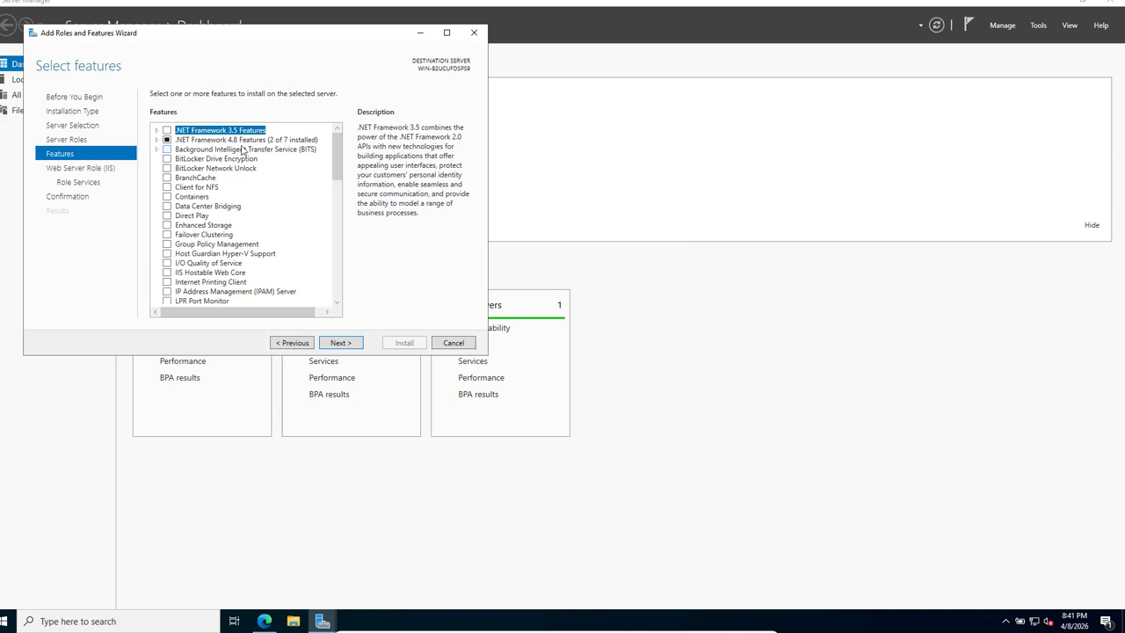
- Under .NET Framework 4.8 Features, select ASP.NET 4.8 and WCF HTTP, Message Queuing (MSMQ), Named Pipe and TCP Activation, including their required features
click(158, 141)
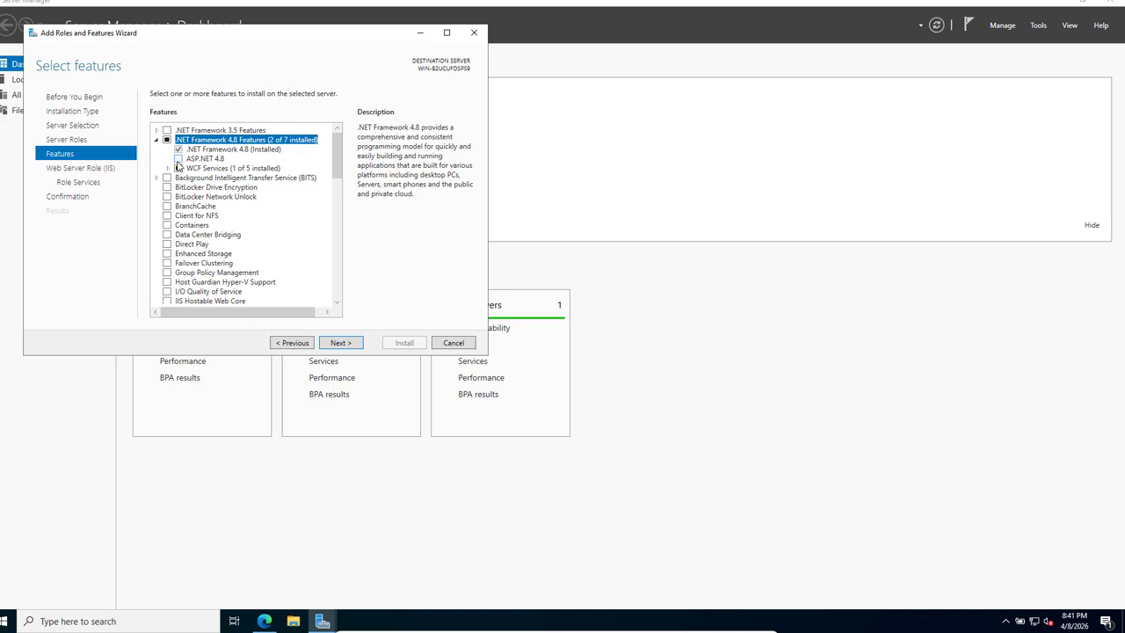
click(178, 159)
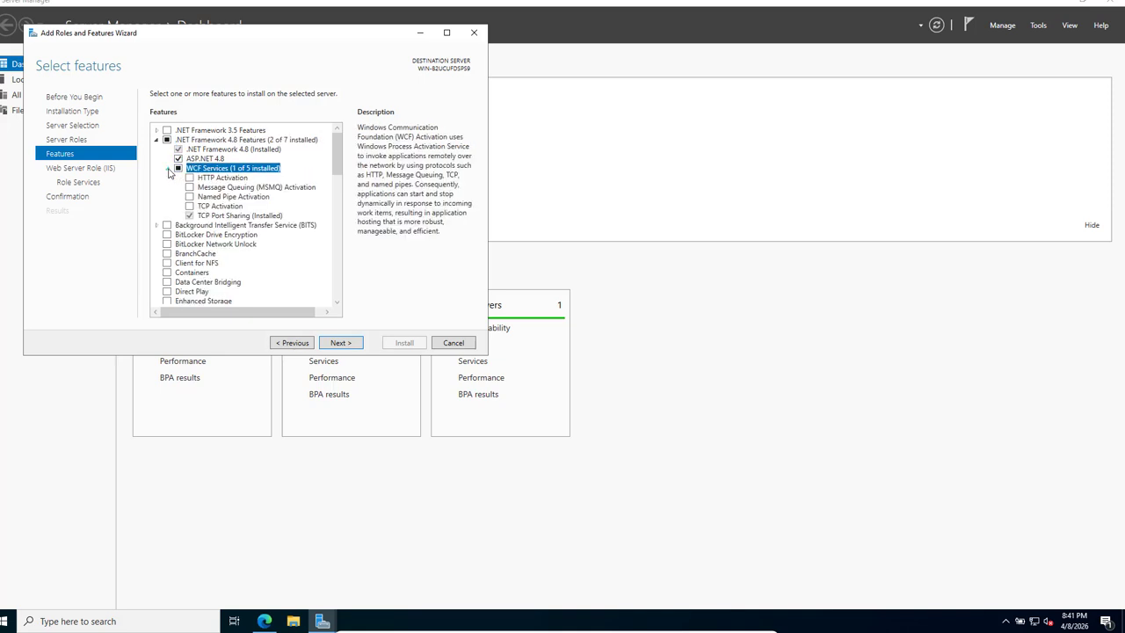
click(166, 167)
click(189, 178)
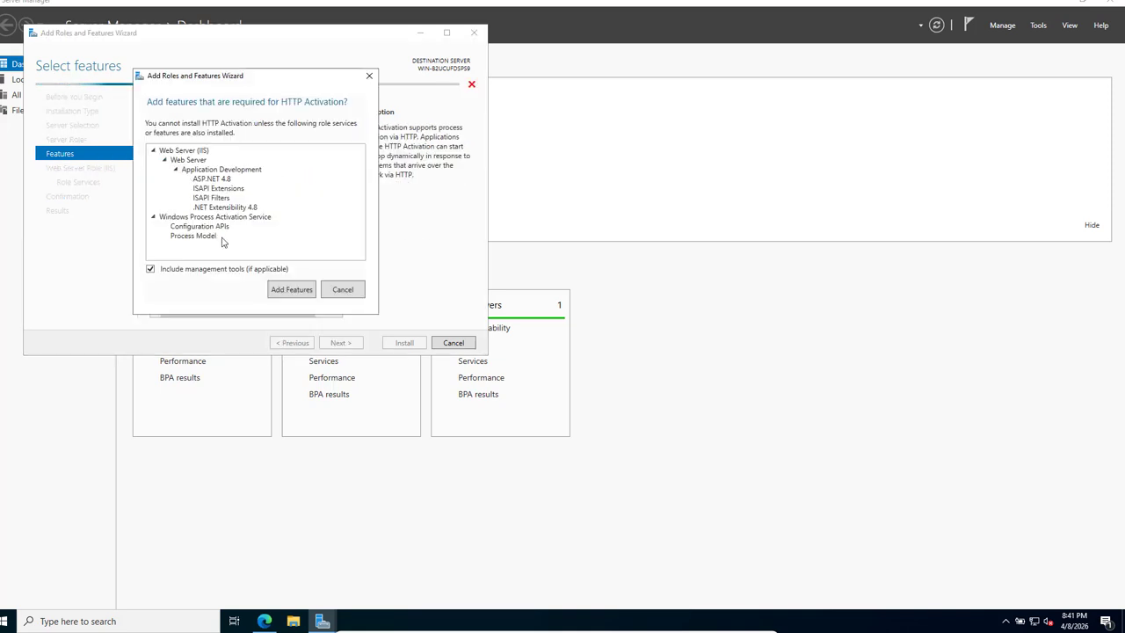
click(290, 290)
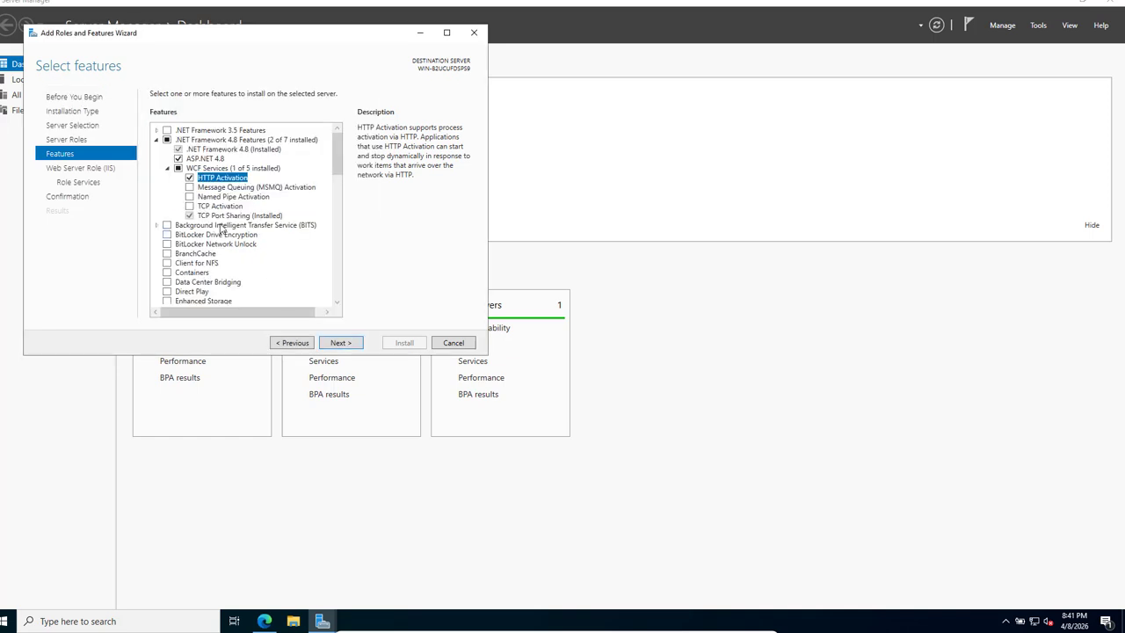
click(190, 187)
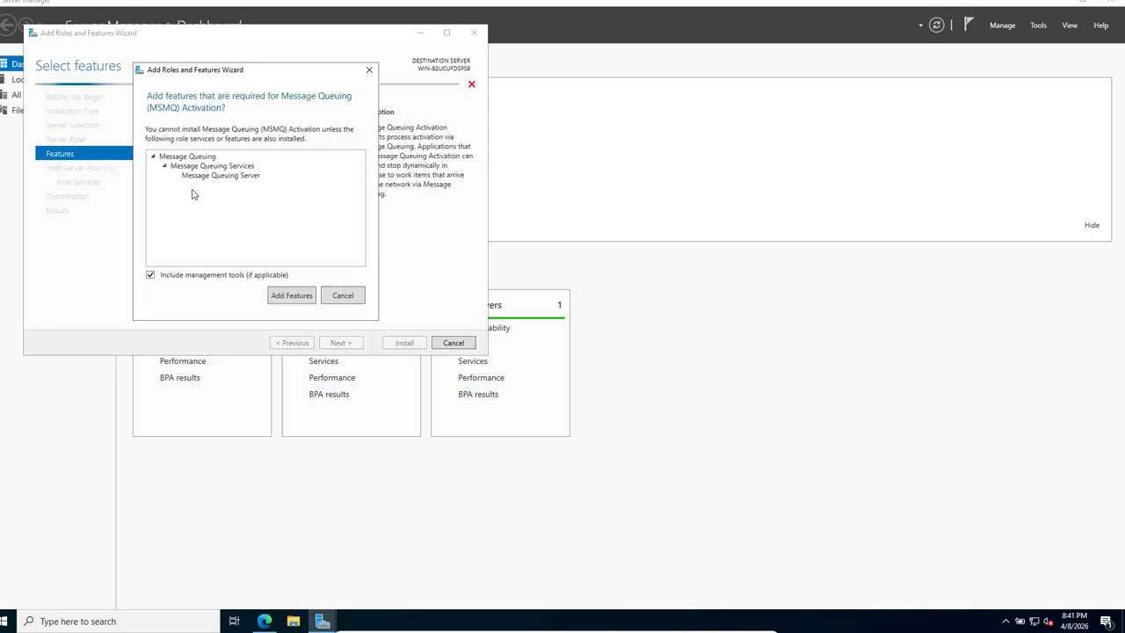
click(295, 293)
click(190, 197)
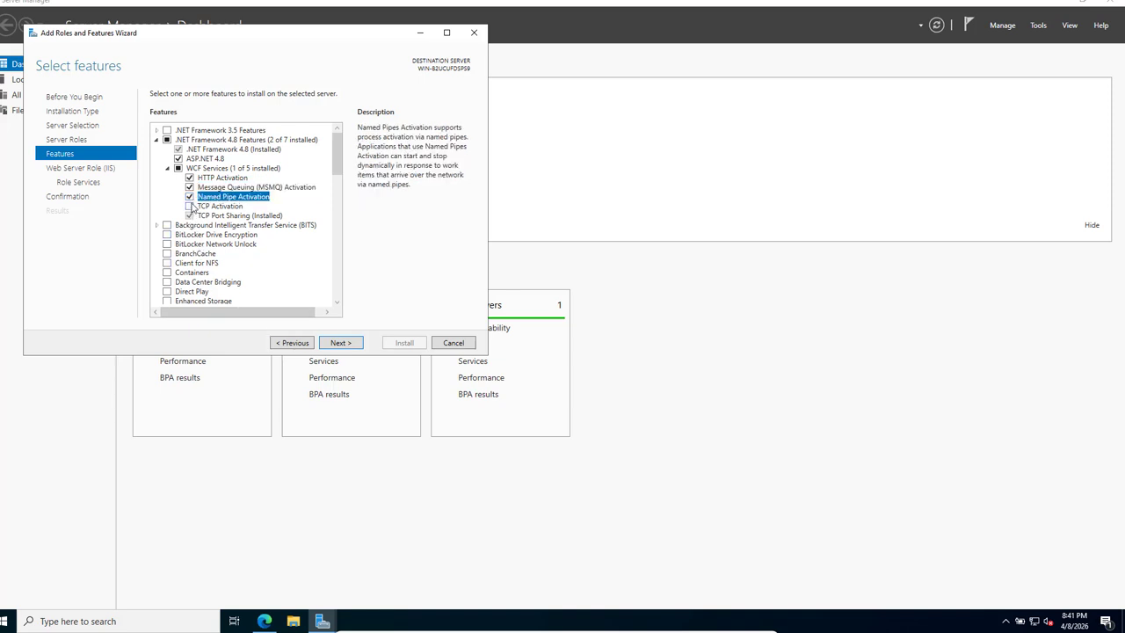
click(190, 206)
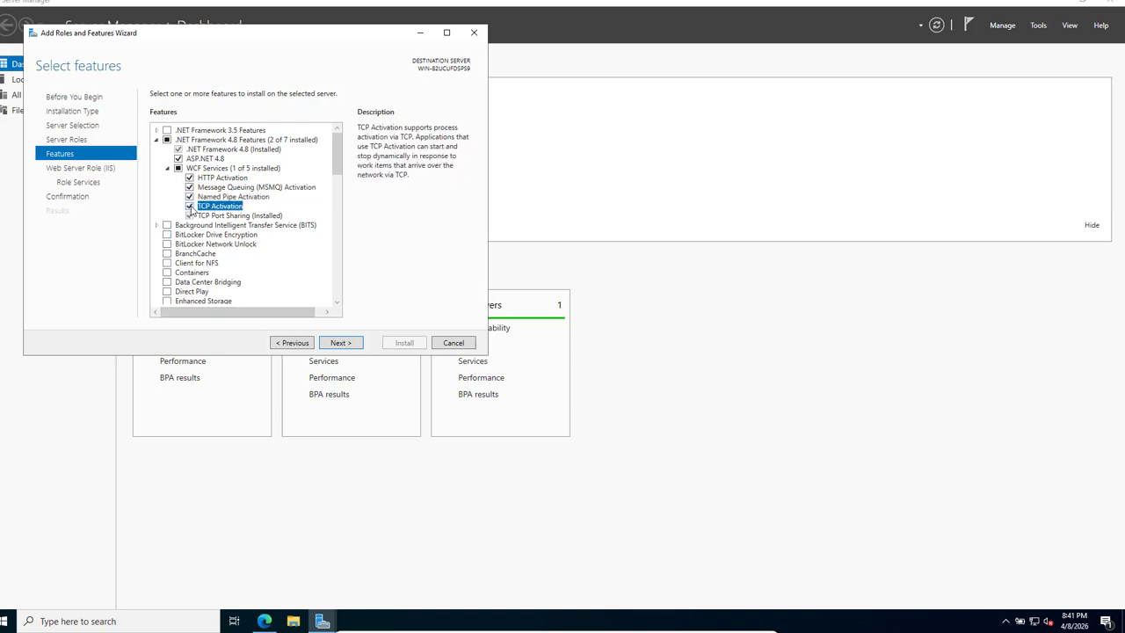
click(341, 342)
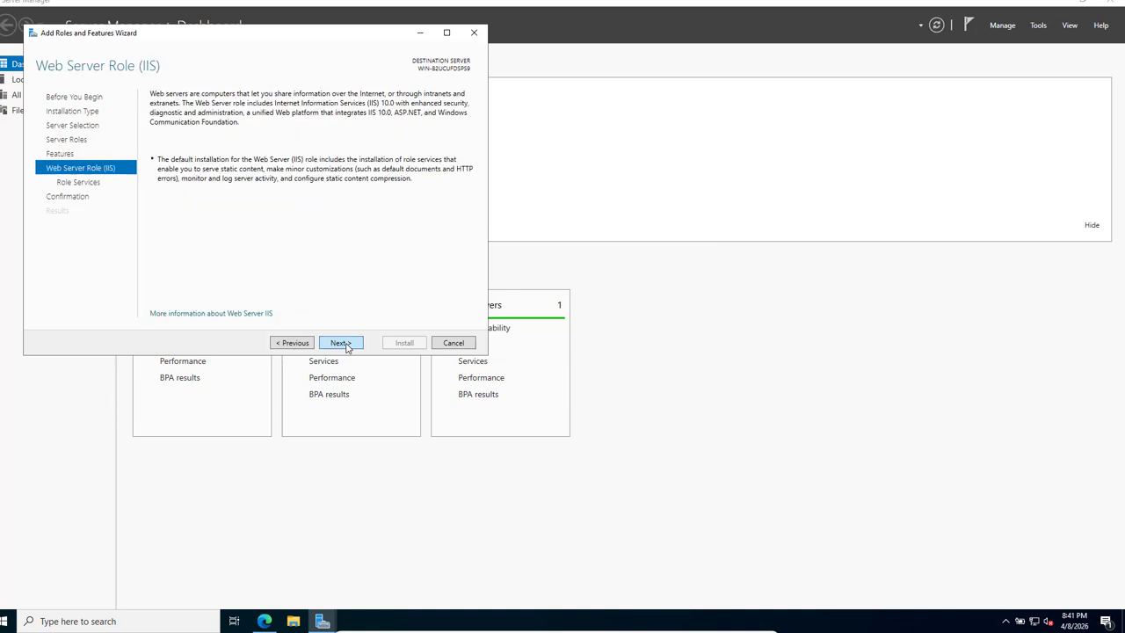
- Keep the default Web Server (IIS) role services and continue to the installation confirmation
click(341, 342)
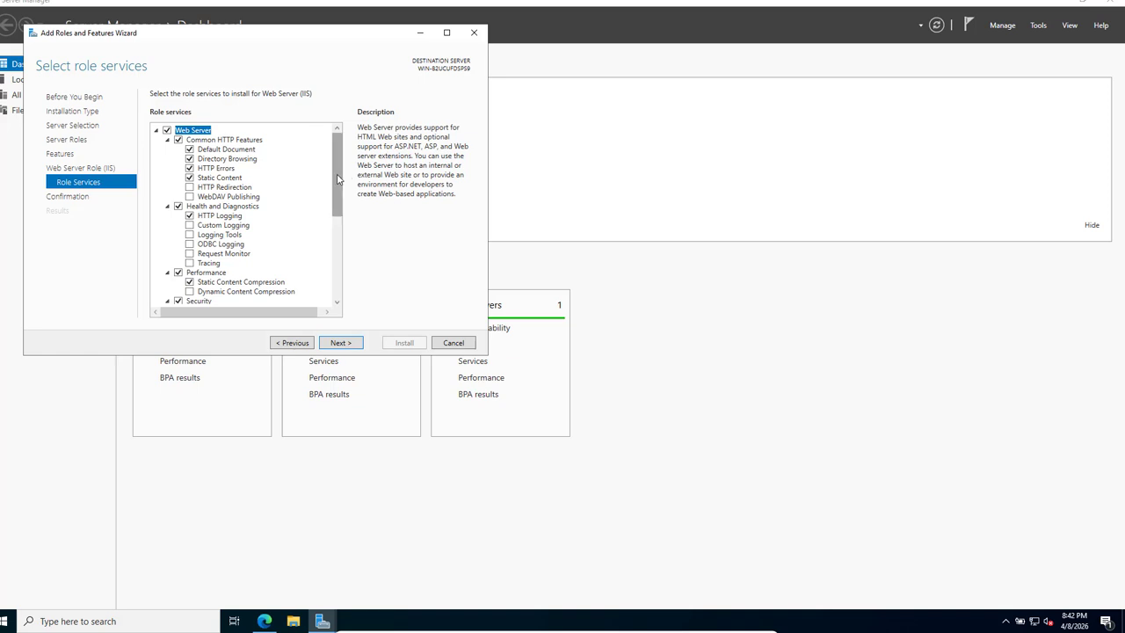
scroll(335, 177, down, 2)
scroll(337, 206, down, 5)
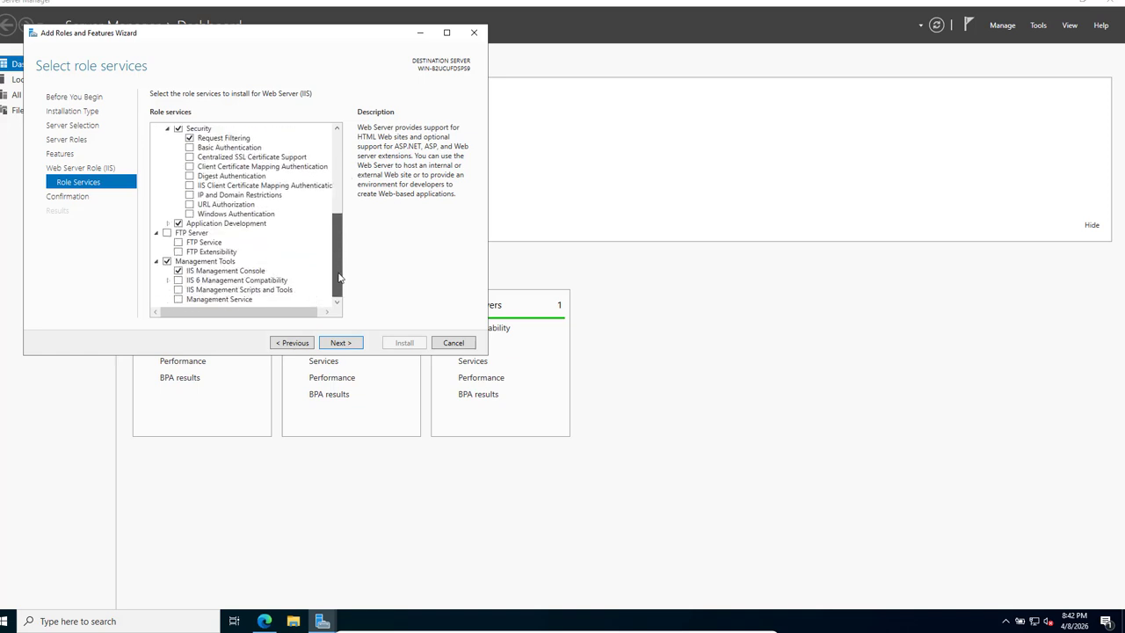
click(341, 343)
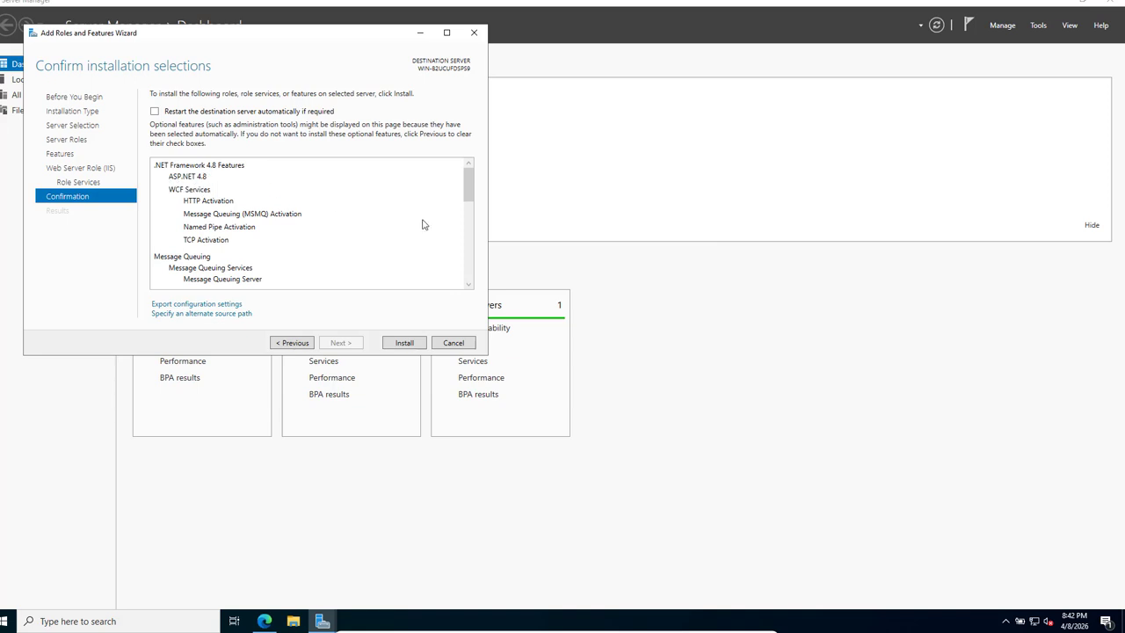
- Install the selected IIS role and .NET features, and close the wizard and Server Manager
drag(468, 194, 474, 307)
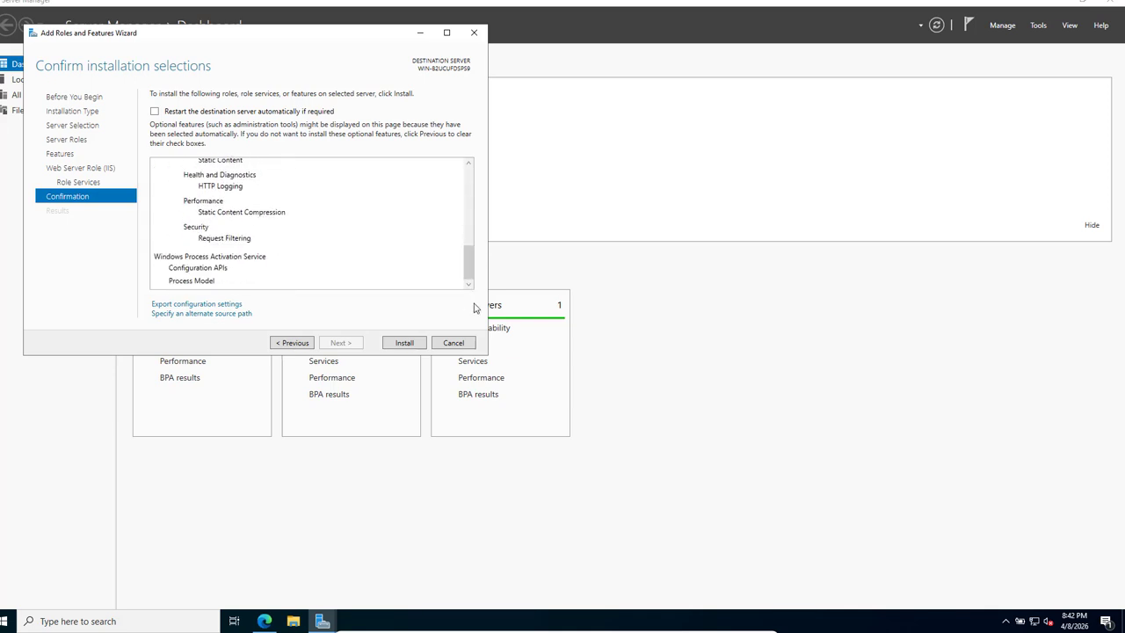
click(397, 345)
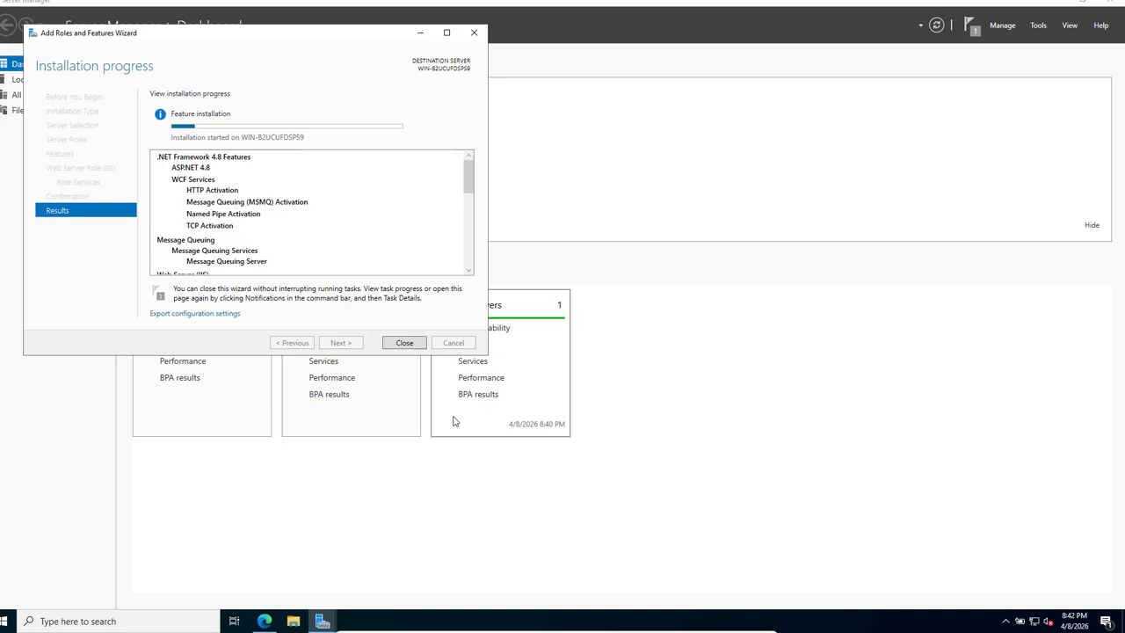
click(404, 343)
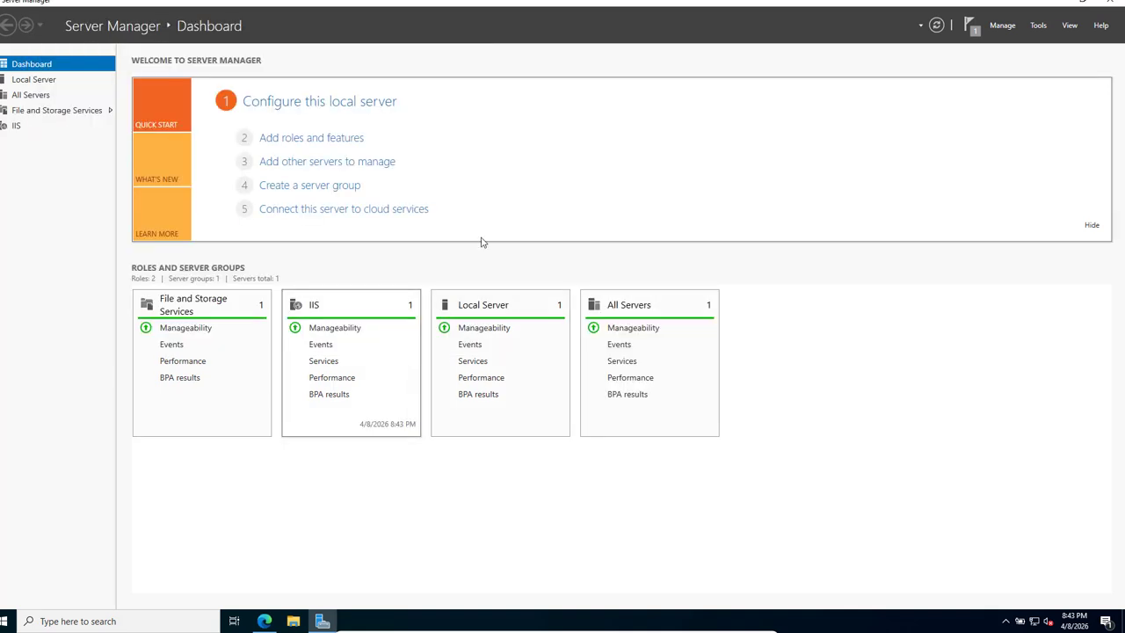
click(1110, 7)
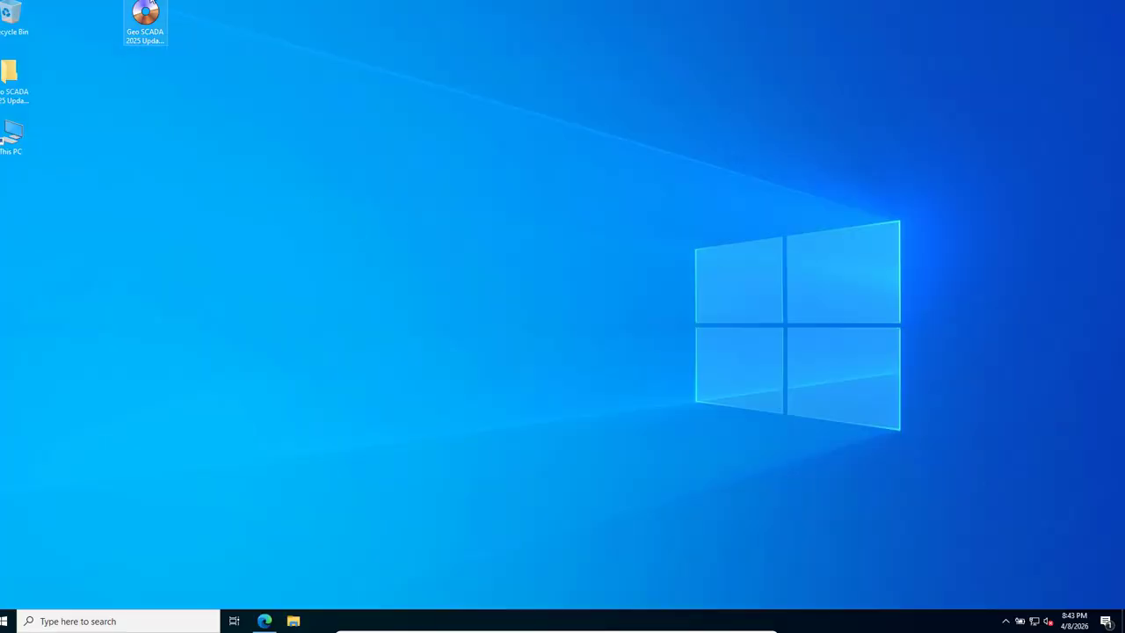
- Run SetupLauncher as administrator from the Geo SCADA 2025 Update March 2026 desktop folder and start the Geo SCADA Expert installation
double_click(10, 91)
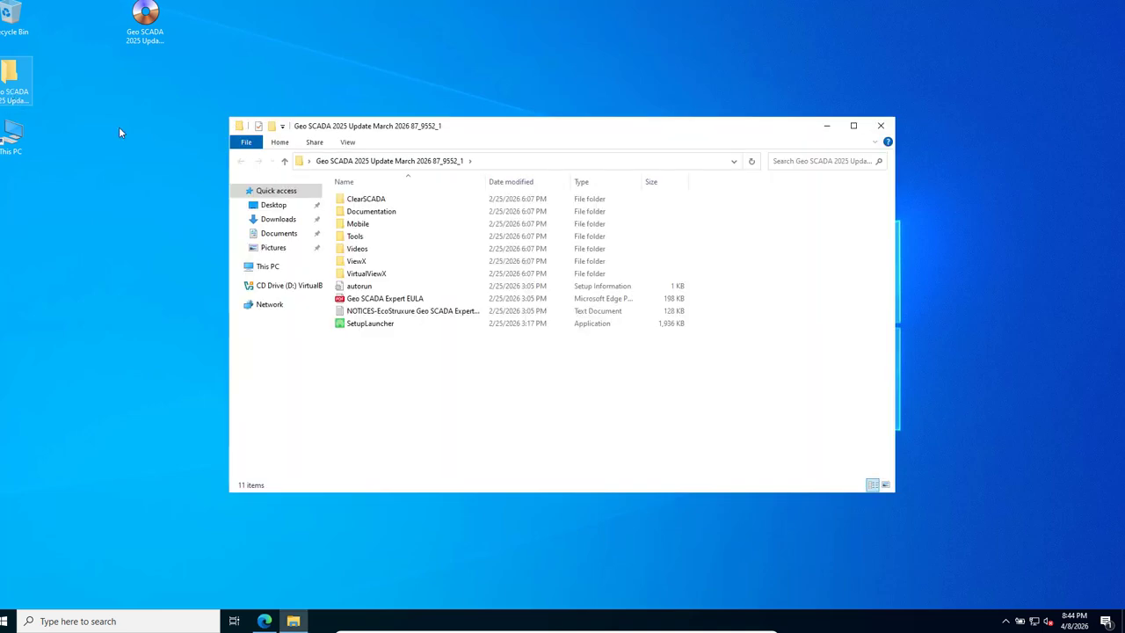
right_click(357, 329)
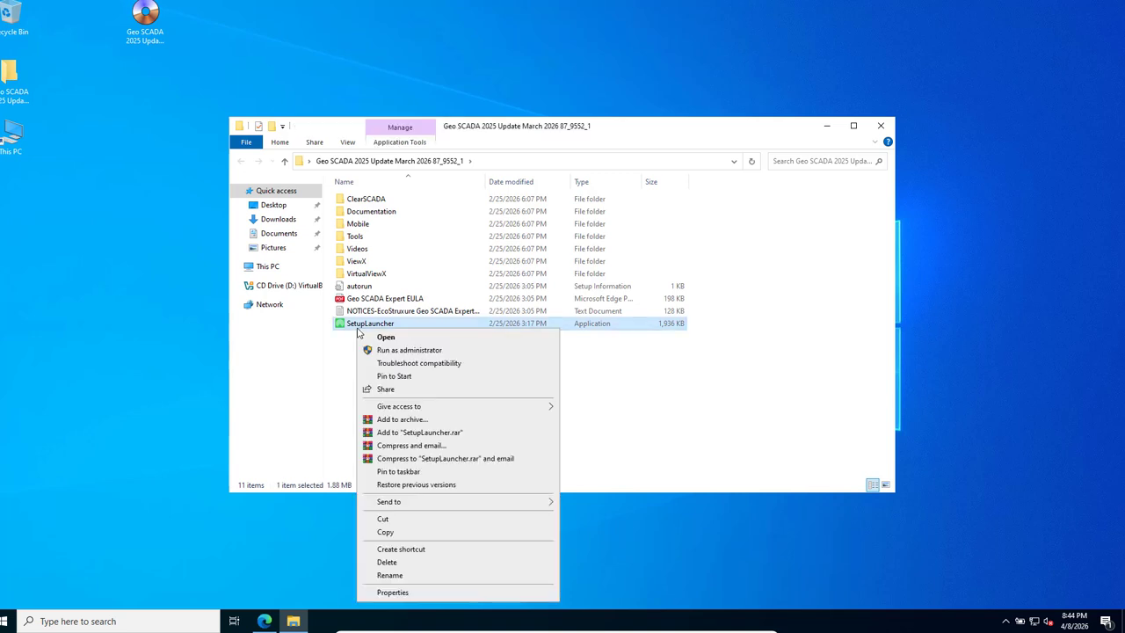
click(409, 352)
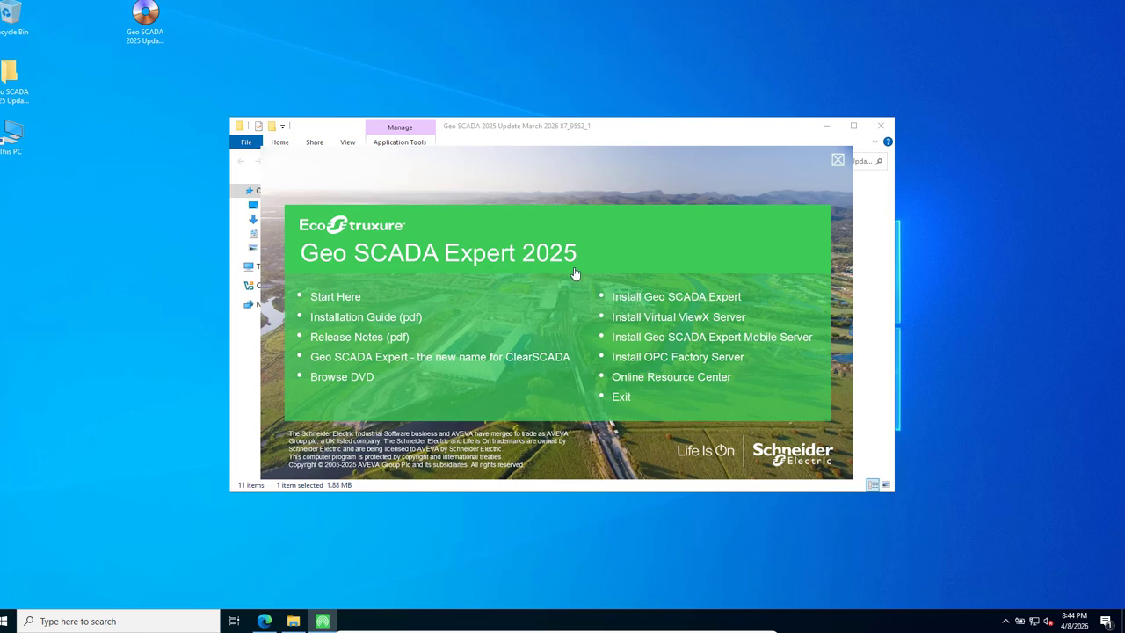
click(673, 298)
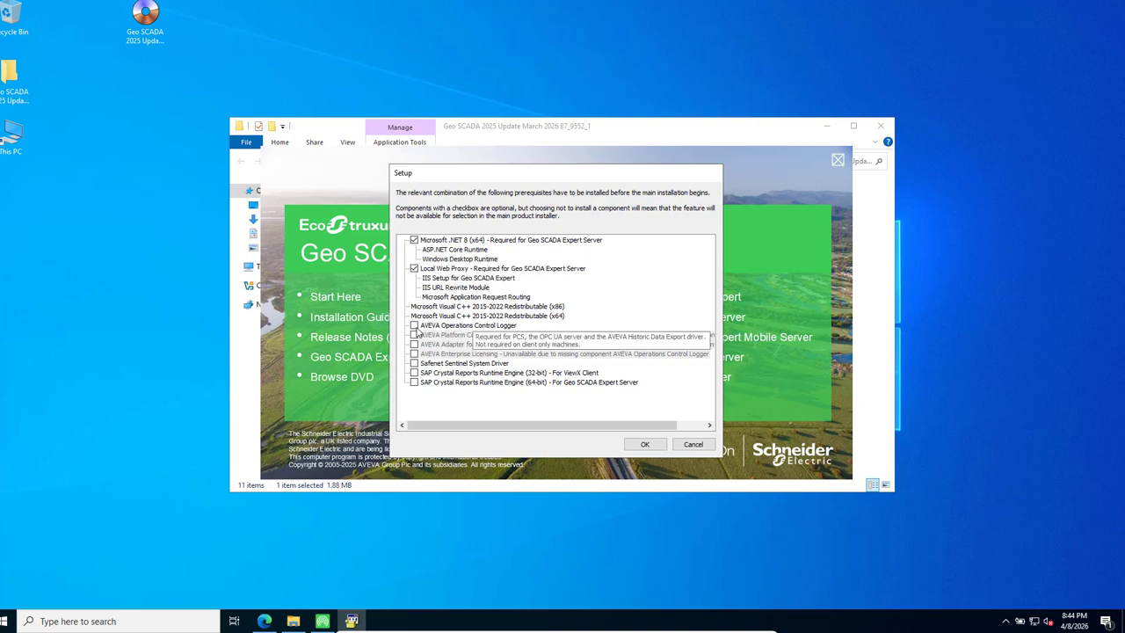
- Add AVEVA Operations Control Logger, Platform Common Services (PCS) and Adapter for Historic Data Export to the prerequisites and install them
click(414, 325)
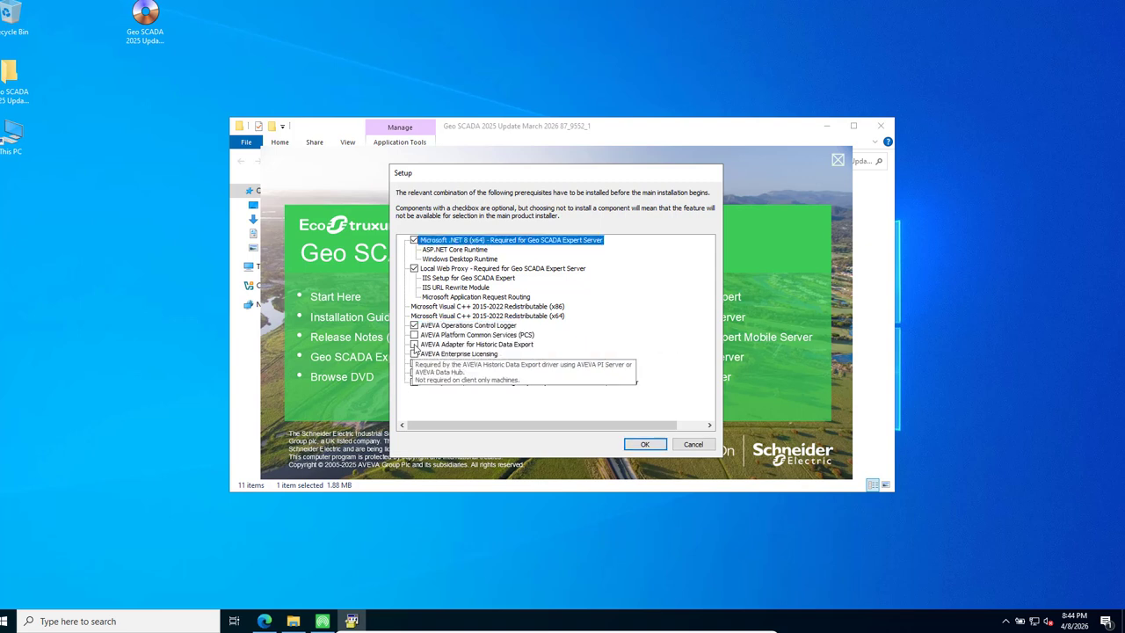
click(414, 335)
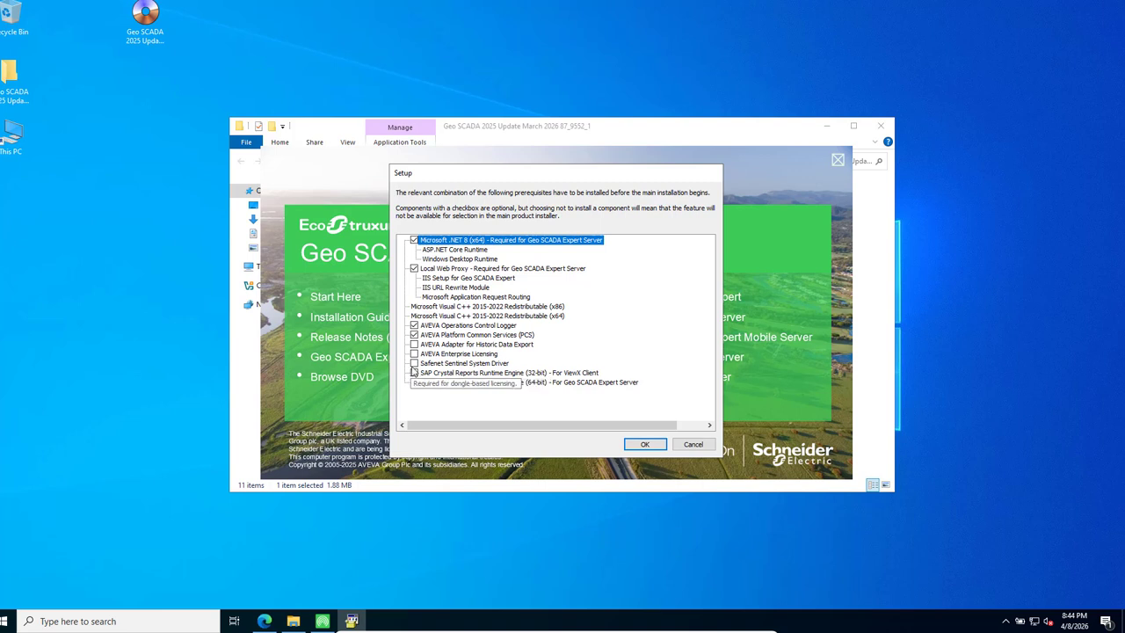
click(415, 345)
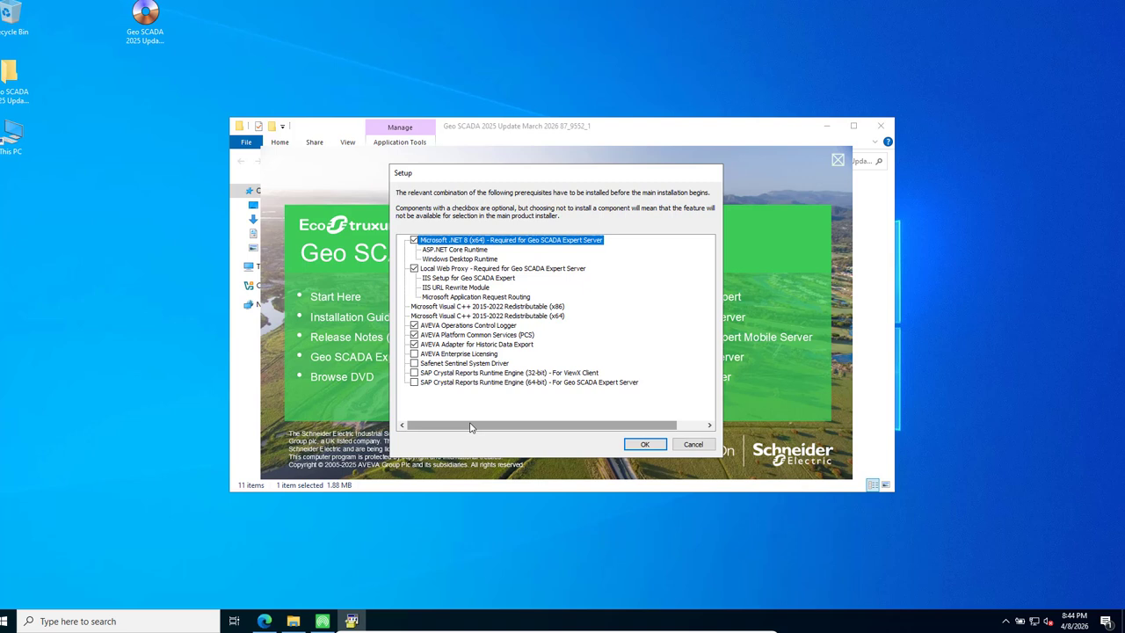
click(644, 449)
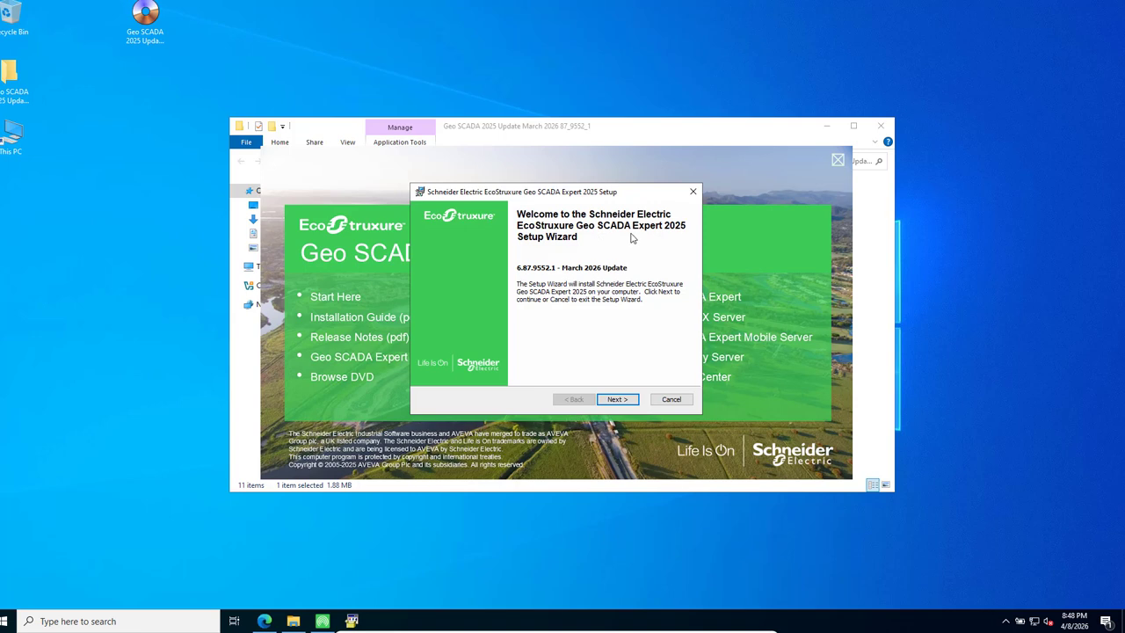
- Begin the Geo SCADA Expert 2025 Setup Wizard and accept the terms of the End-User Licence Agreement
click(619, 403)
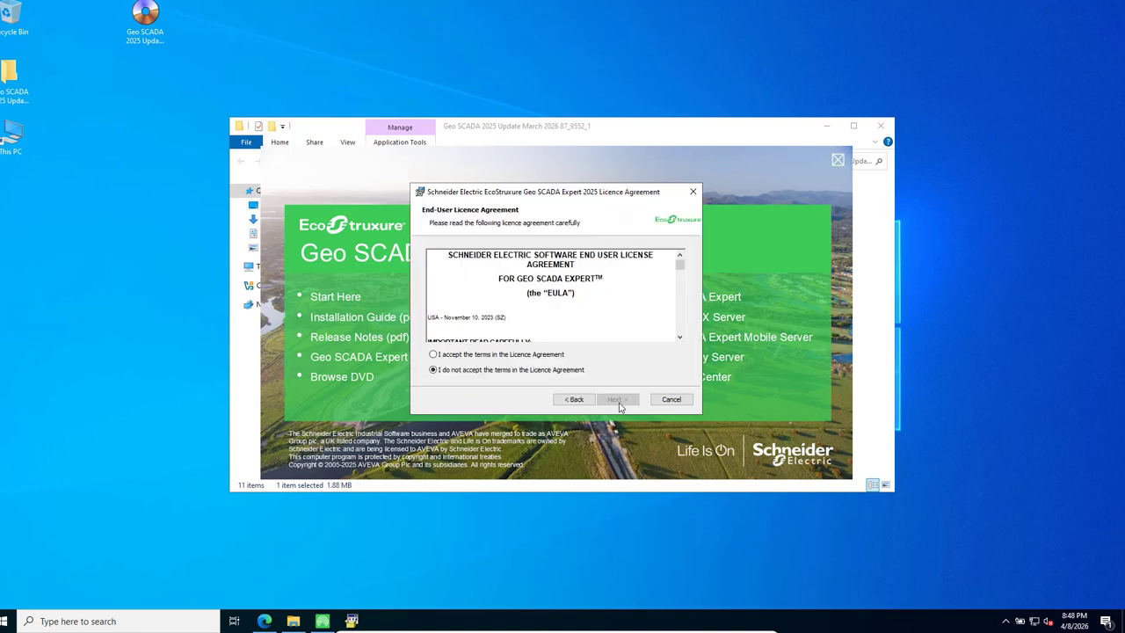
click(454, 354)
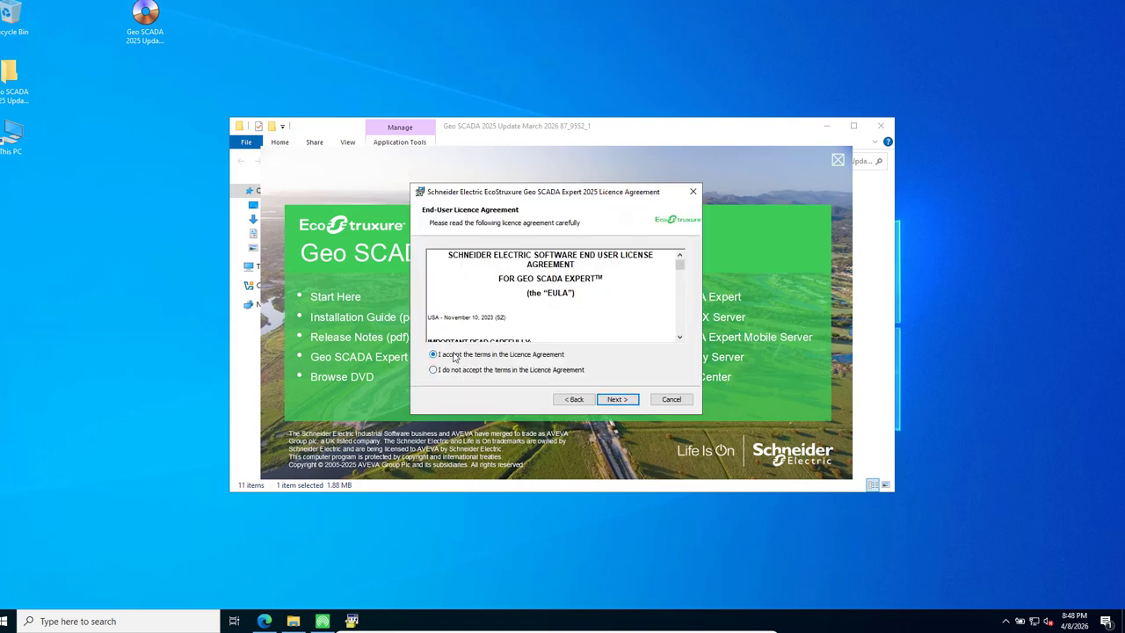
click(617, 399)
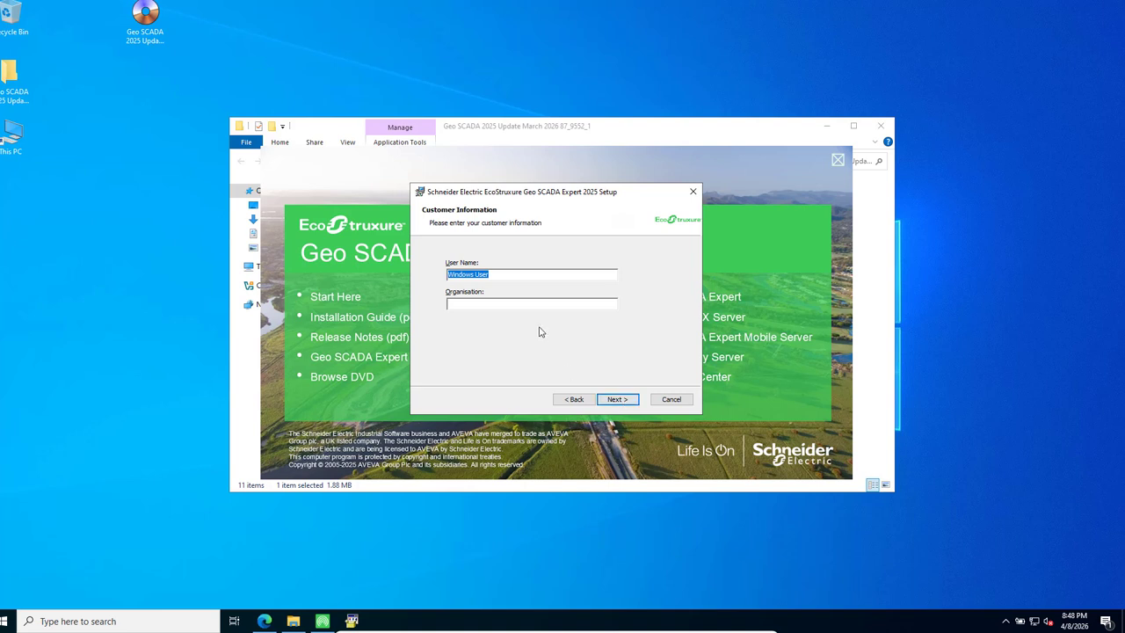
- Edit the user name in the customer information and choose the Full setup type, leaving the 100-Point Indefinite Demo License off
key(BackSpace)
key(BackSpace)
key(BackSpace)
key(BackSpace)
key(BackSpace)
click(618, 400)
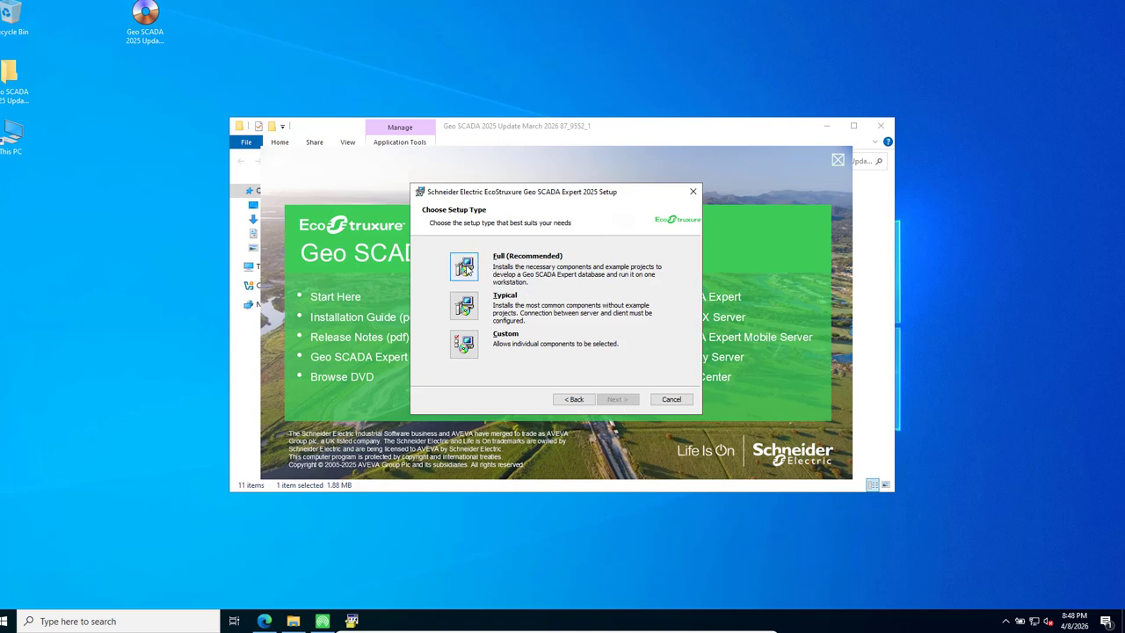
click(466, 268)
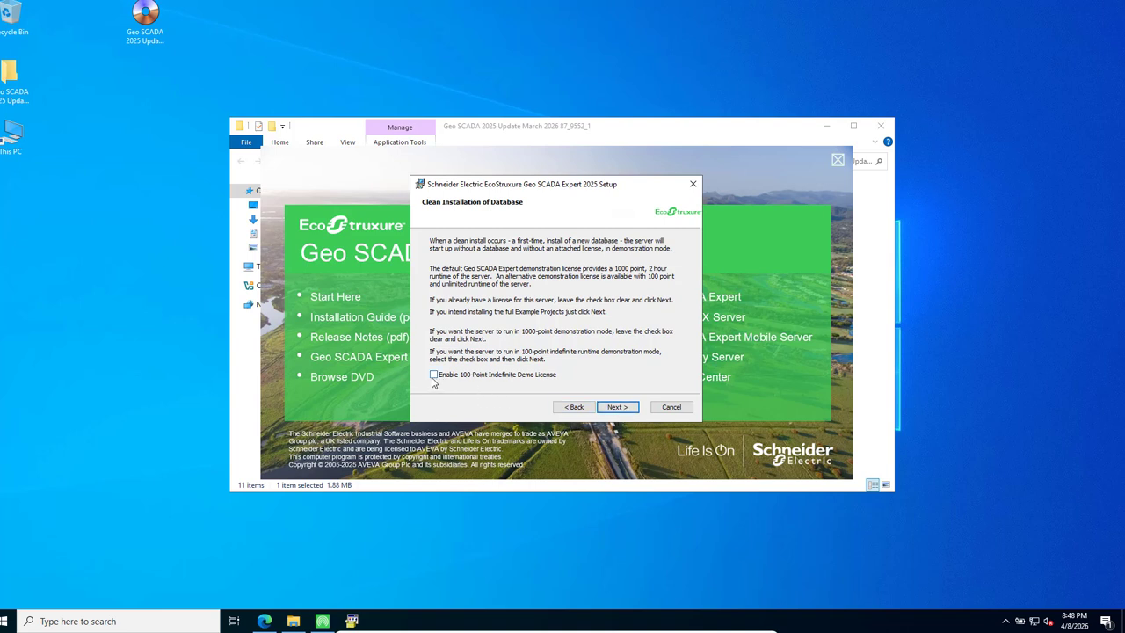
click(626, 408)
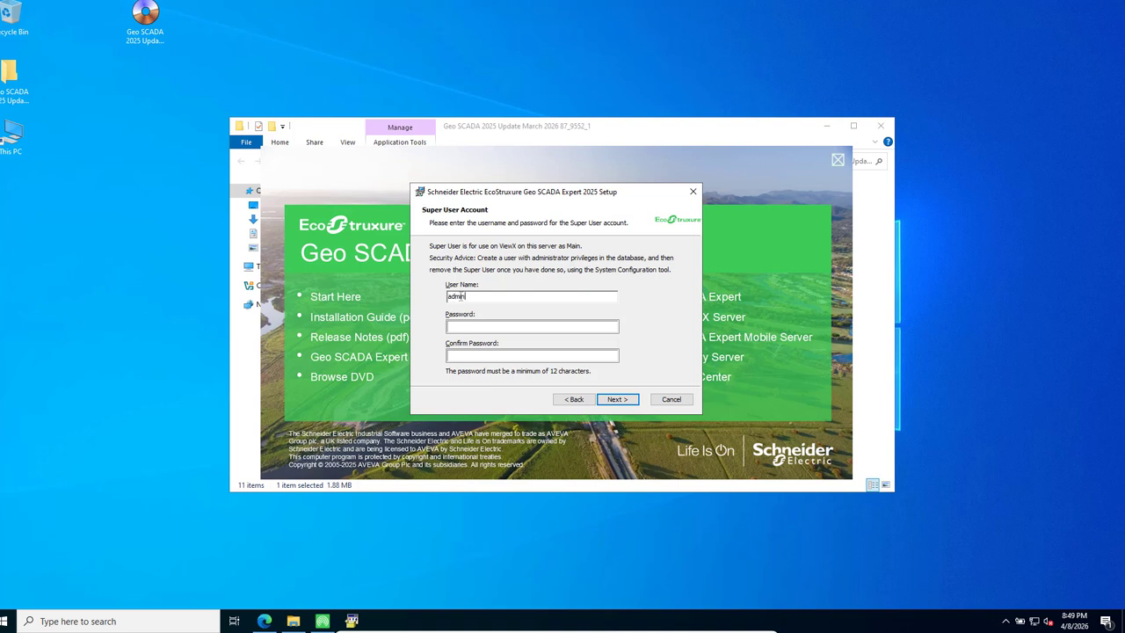
- Set up the Super User account with user name admin, entering and confirming the account password
click(461, 327)
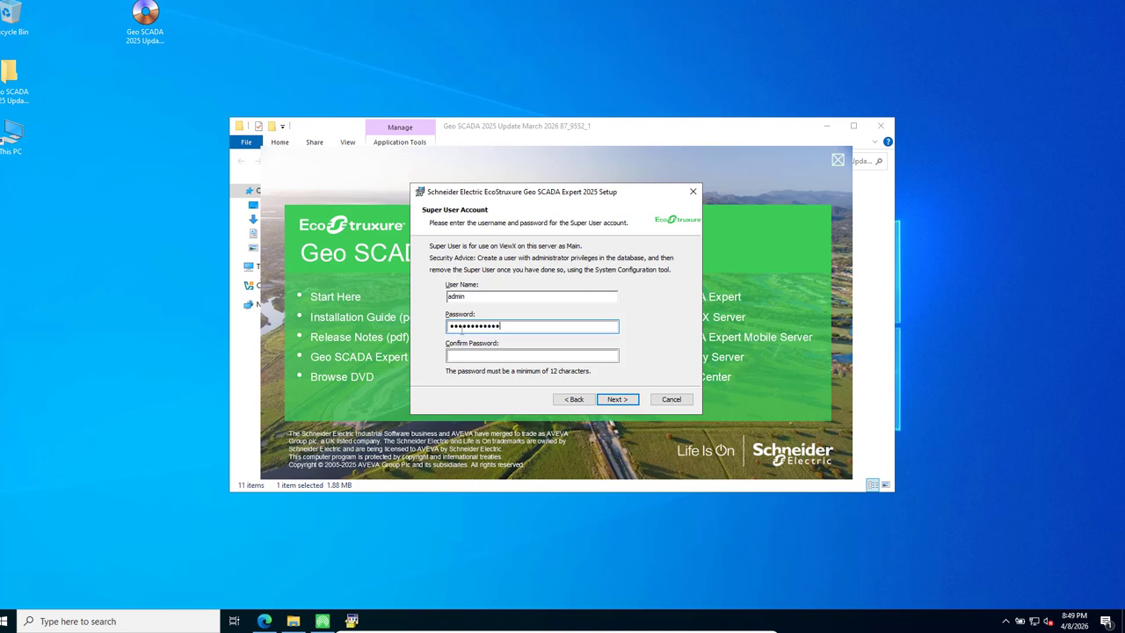
click(453, 355)
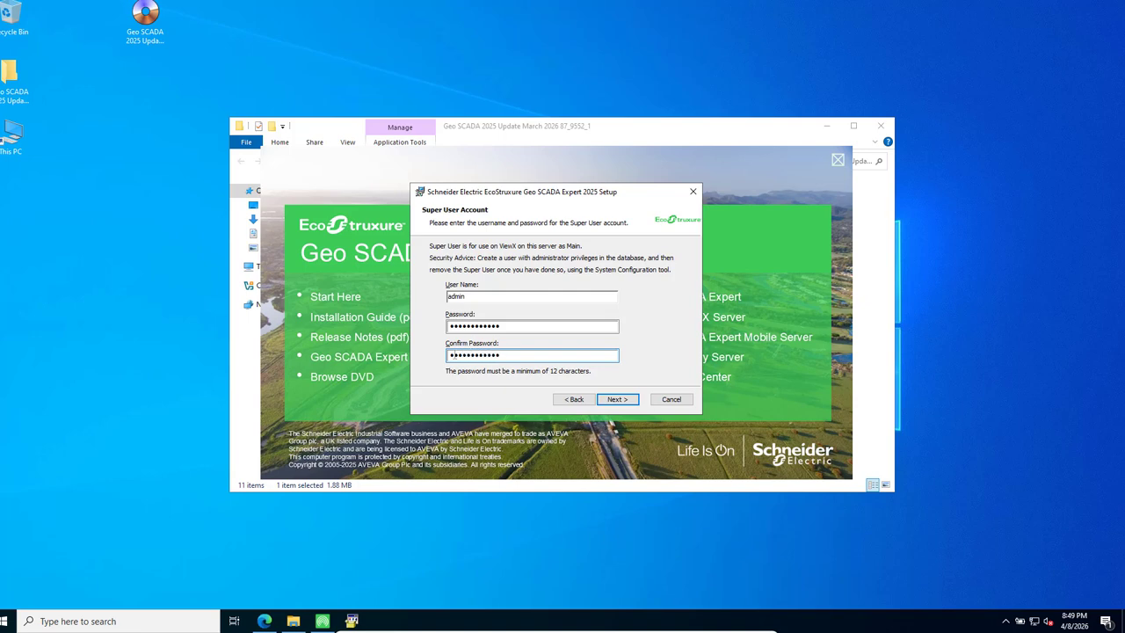
click(618, 400)
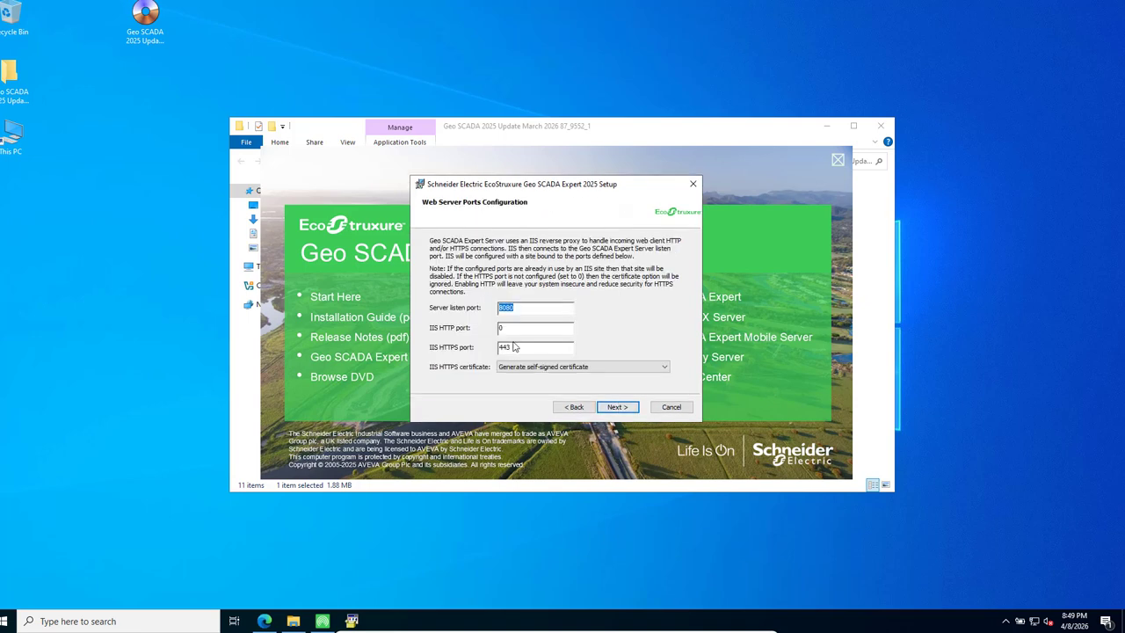
- Accept the default web server ports with a self-signed HTTPS certificate and complete the Geo SCADA Expert 2025 installation
click(624, 410)
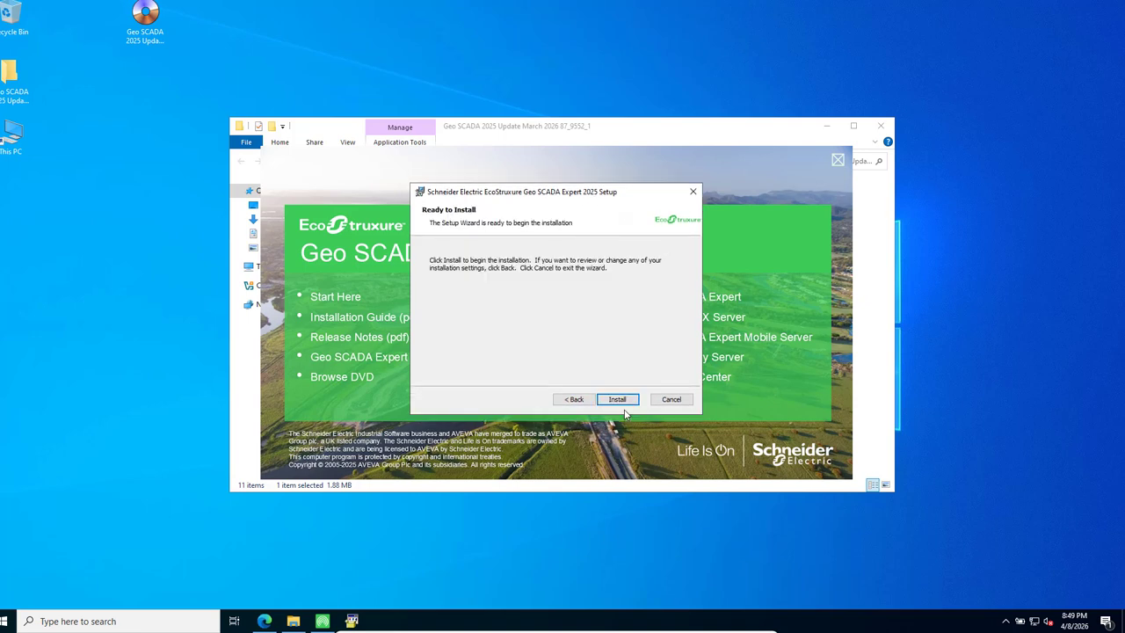
click(618, 401)
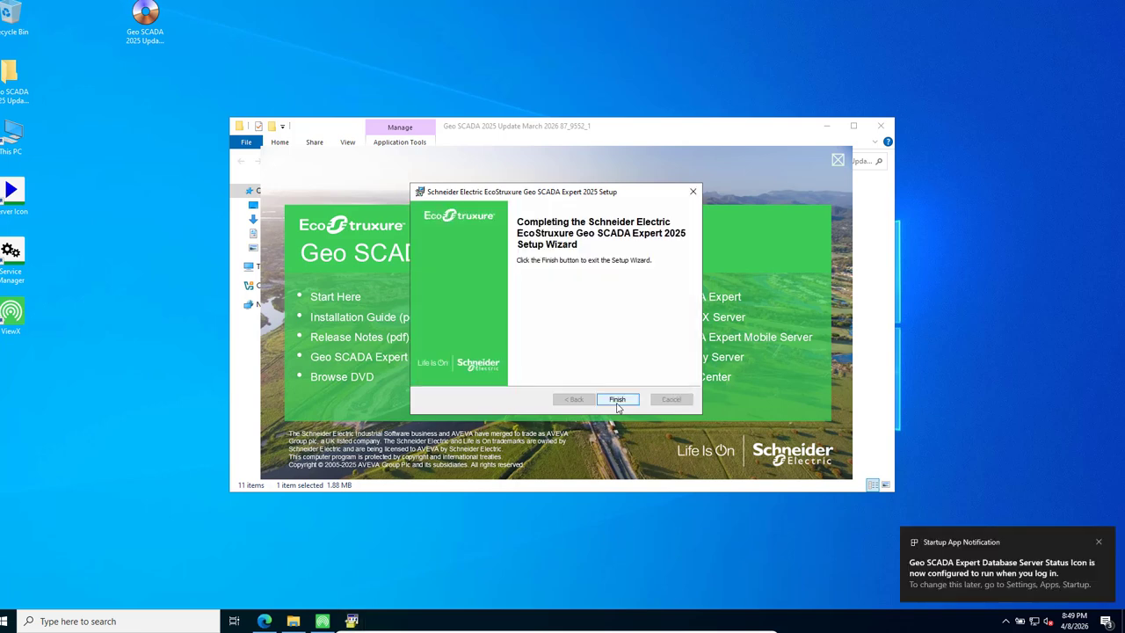
click(618, 401)
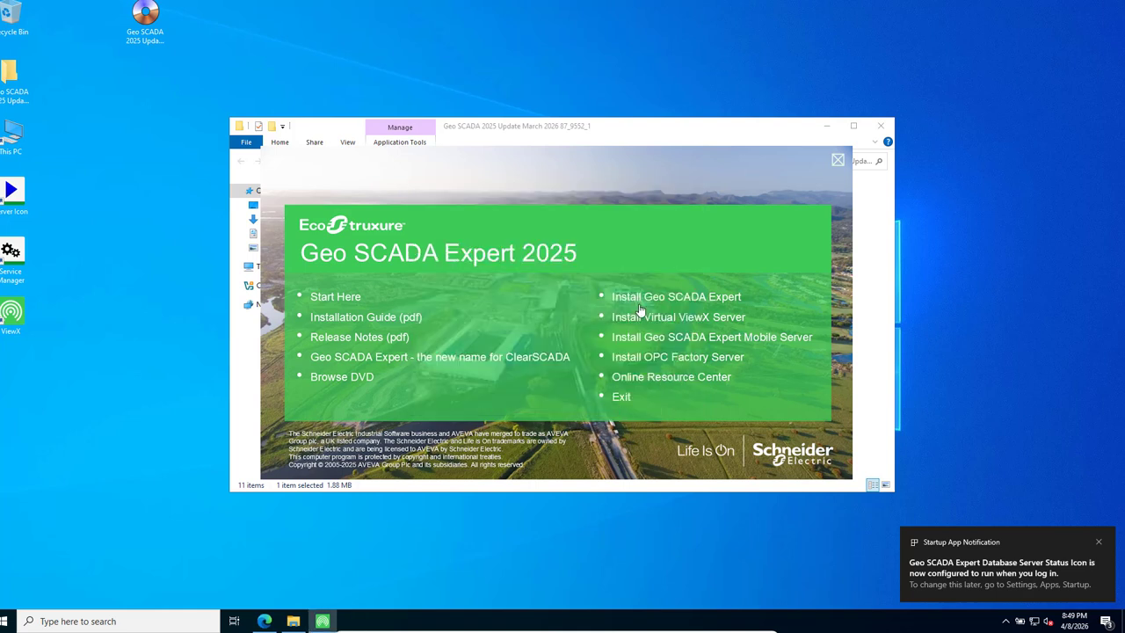
- Dismiss the startup app notification, minimize the installation folder window and close the Geo SCADA Expert setup launcher
click(1097, 543)
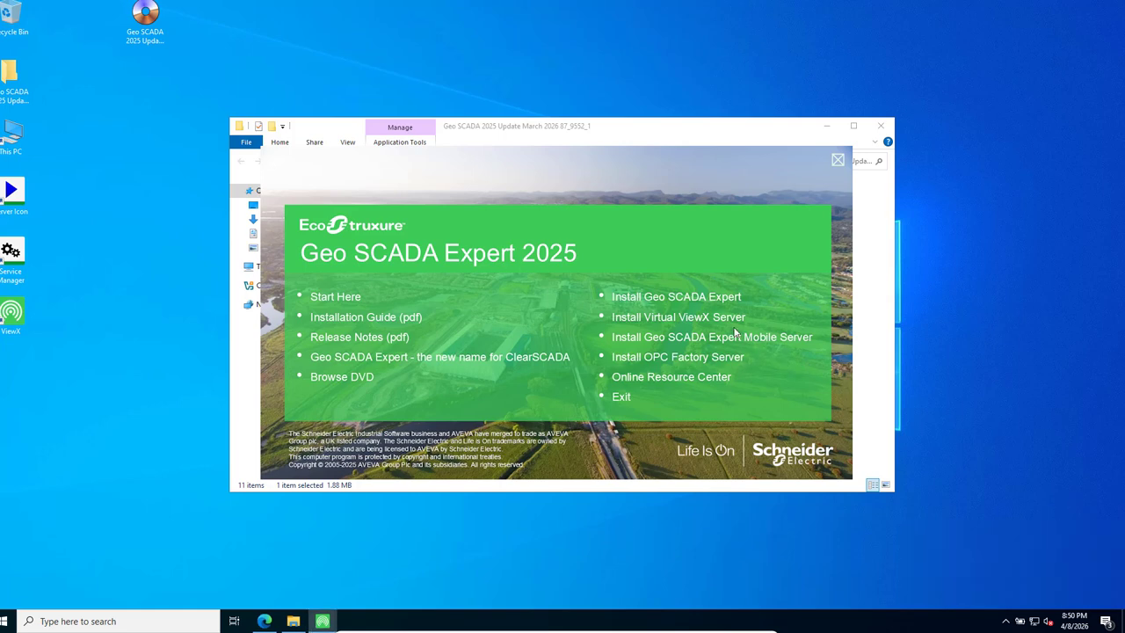
click(826, 127)
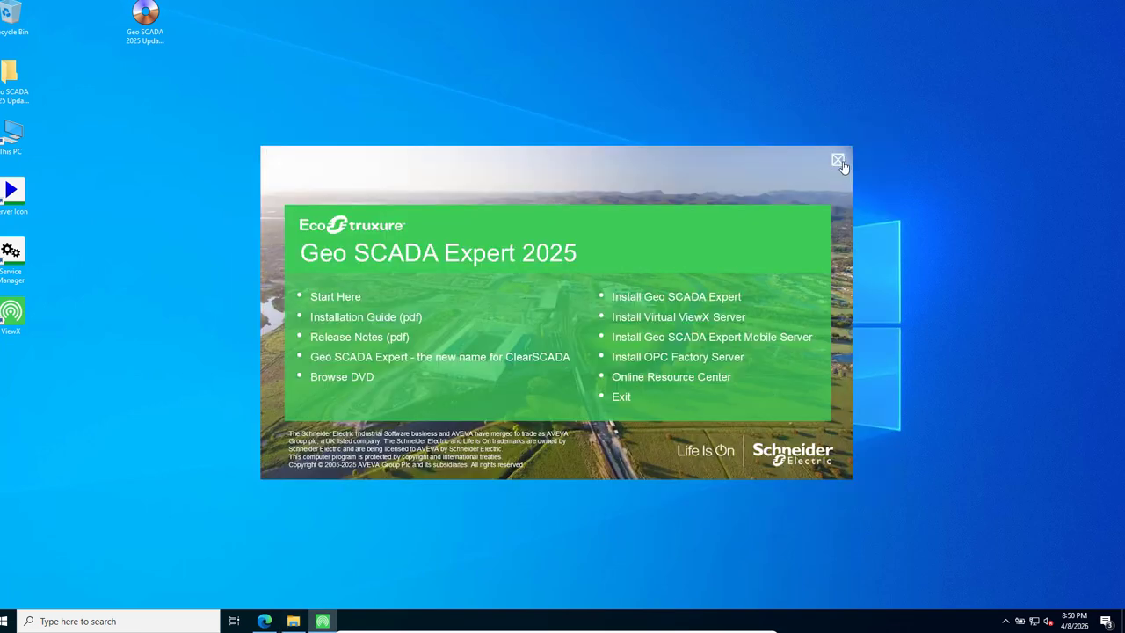
click(838, 162)
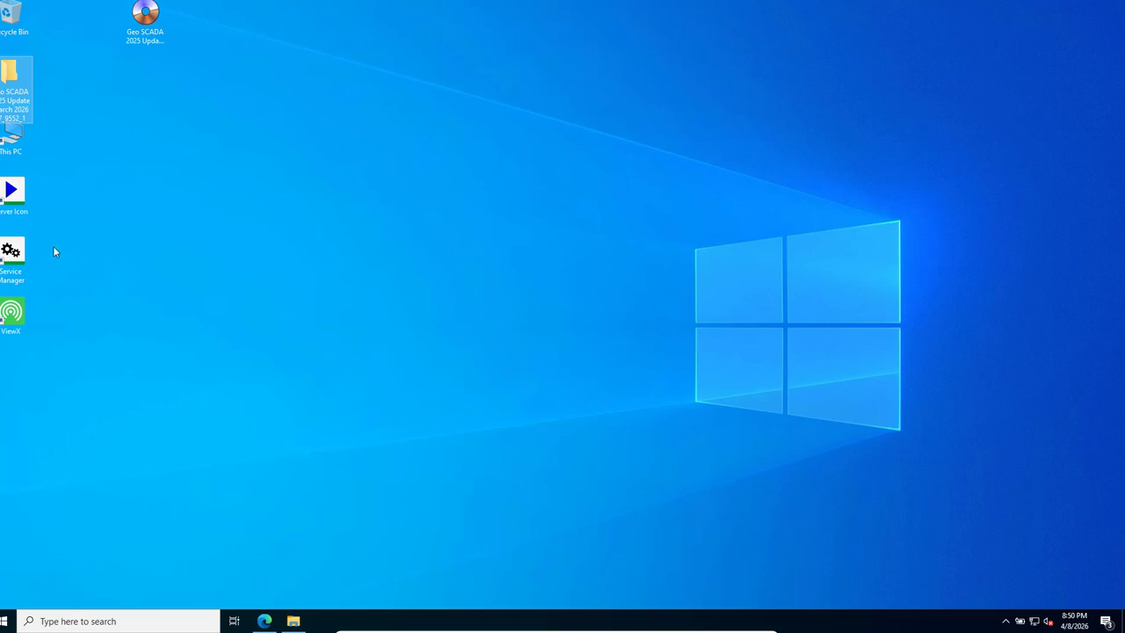
- Launch the Server Icon, start the Geo SCADA Expert Database Server from Service Manager, and minimize Service Manager
drag(14, 200, 138, 243)
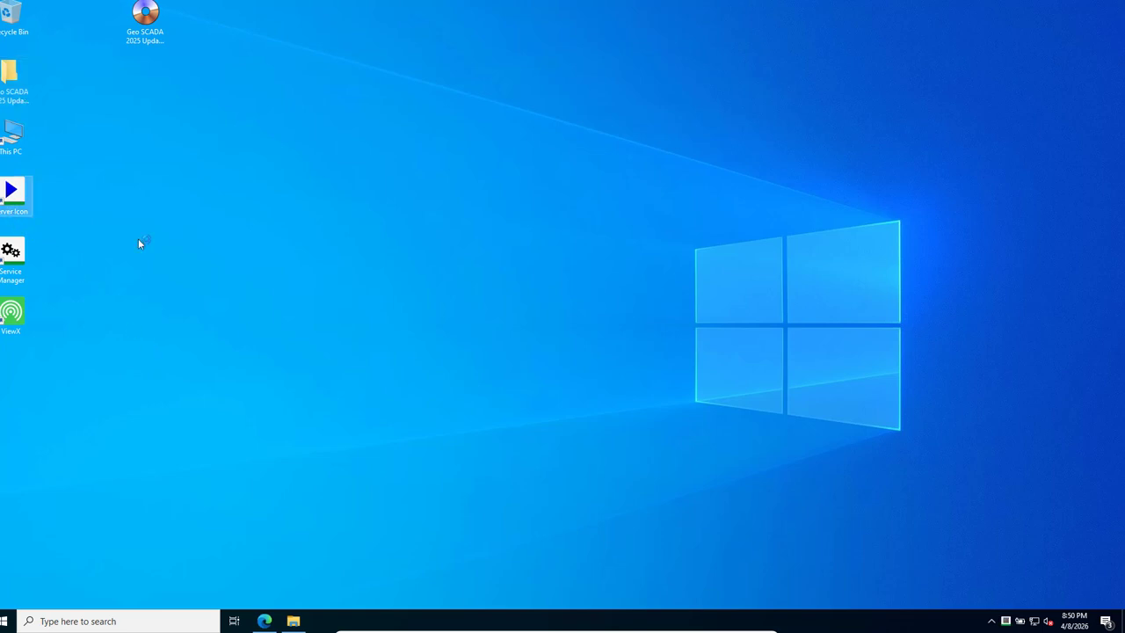
right_click(10, 252)
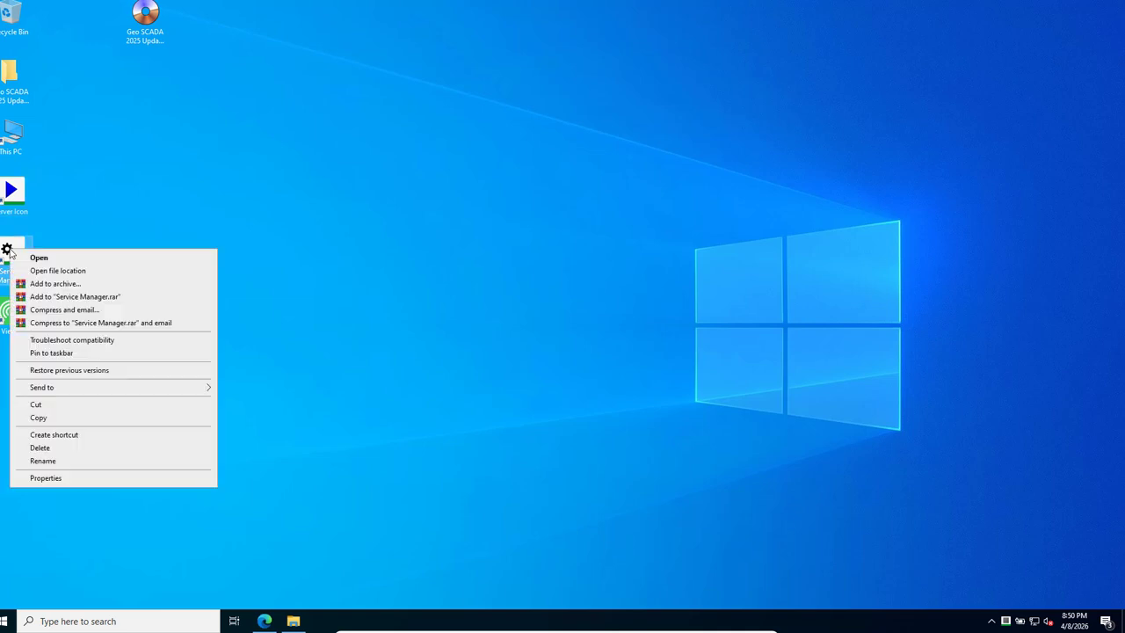
click(3, 254)
double_click(2, 254)
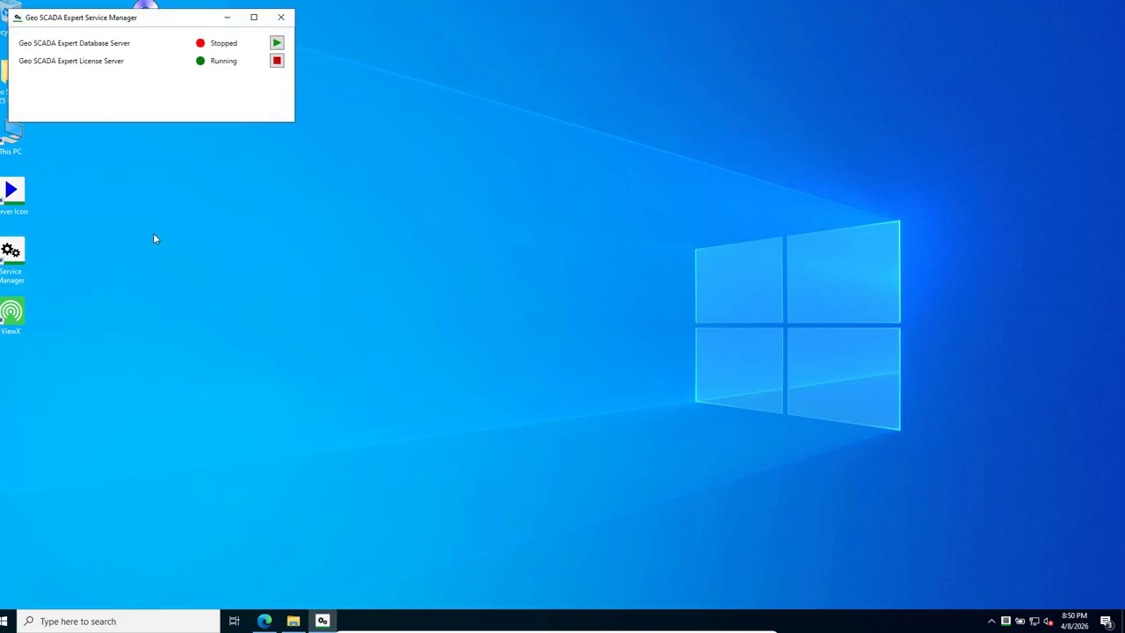
click(278, 43)
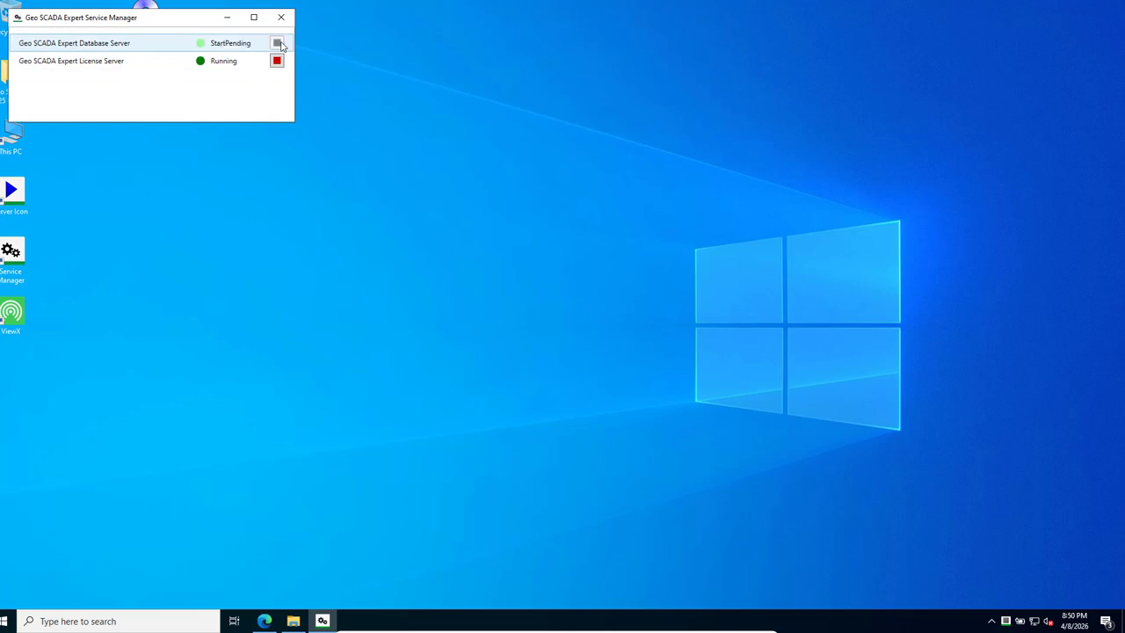
click(227, 19)
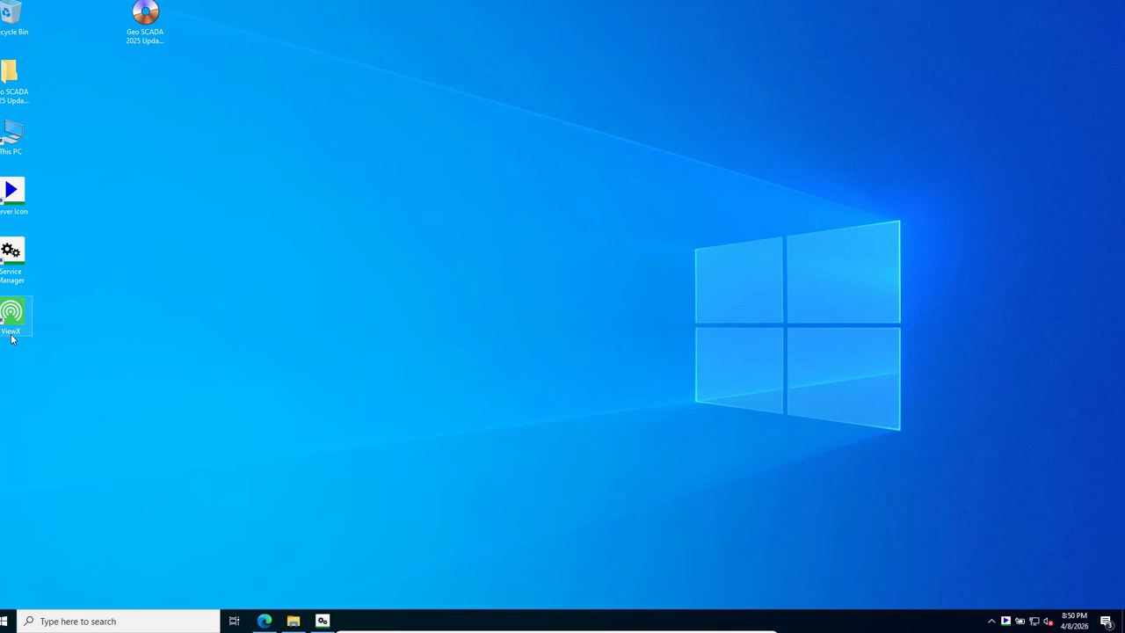
- Launch ViewX, maximize its window and widen the Database pane to show the full Local system entry
double_click(10, 315)
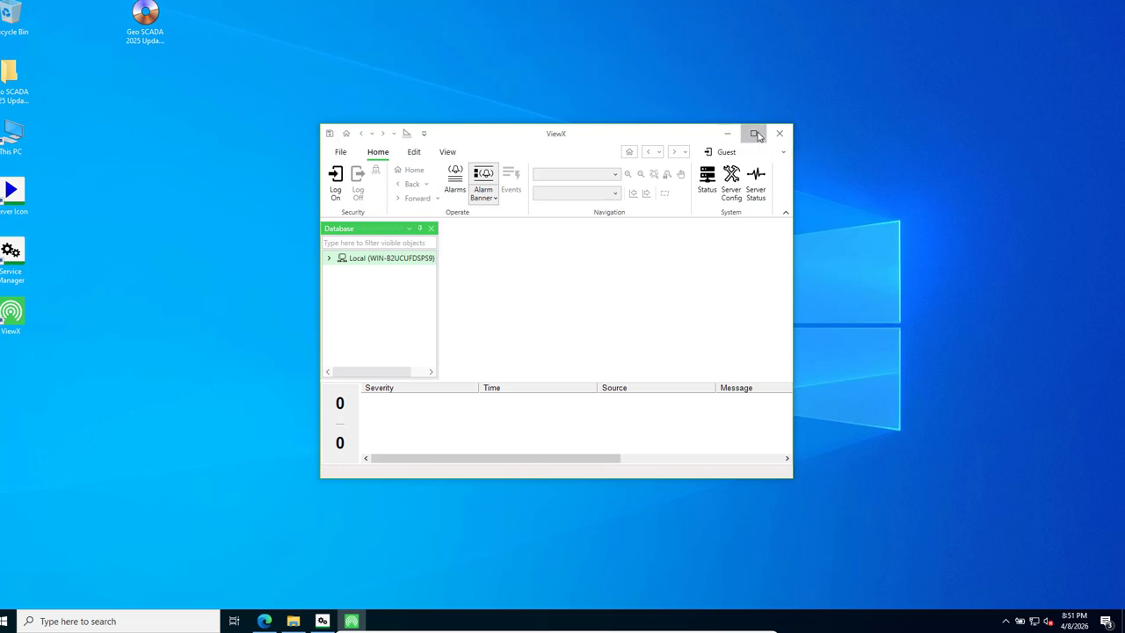
click(757, 134)
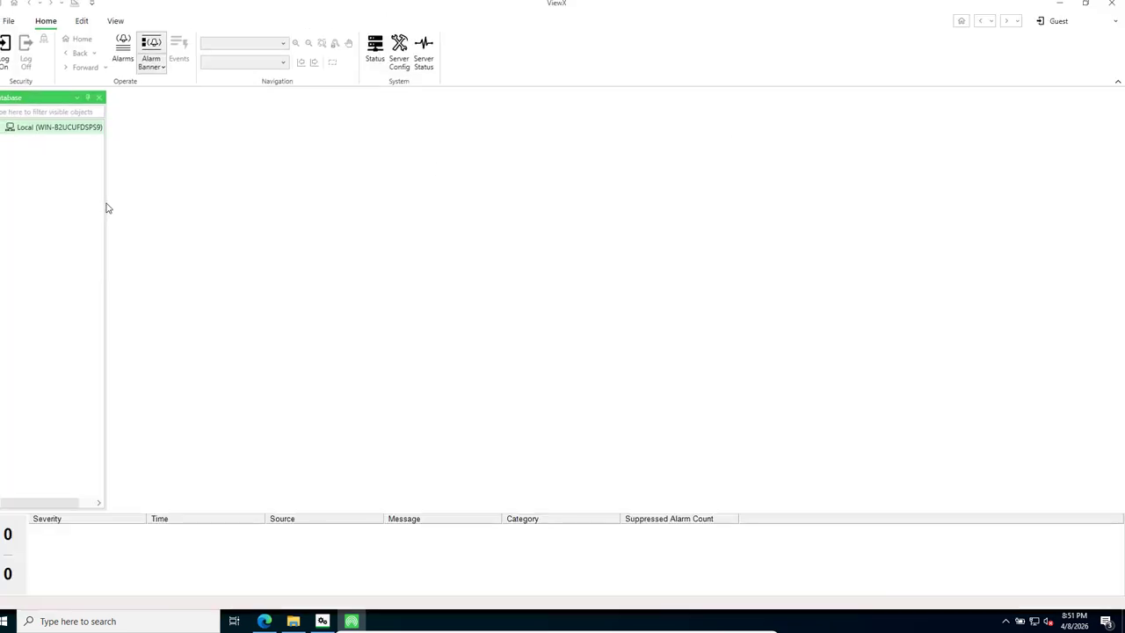
drag(108, 209, 220, 192)
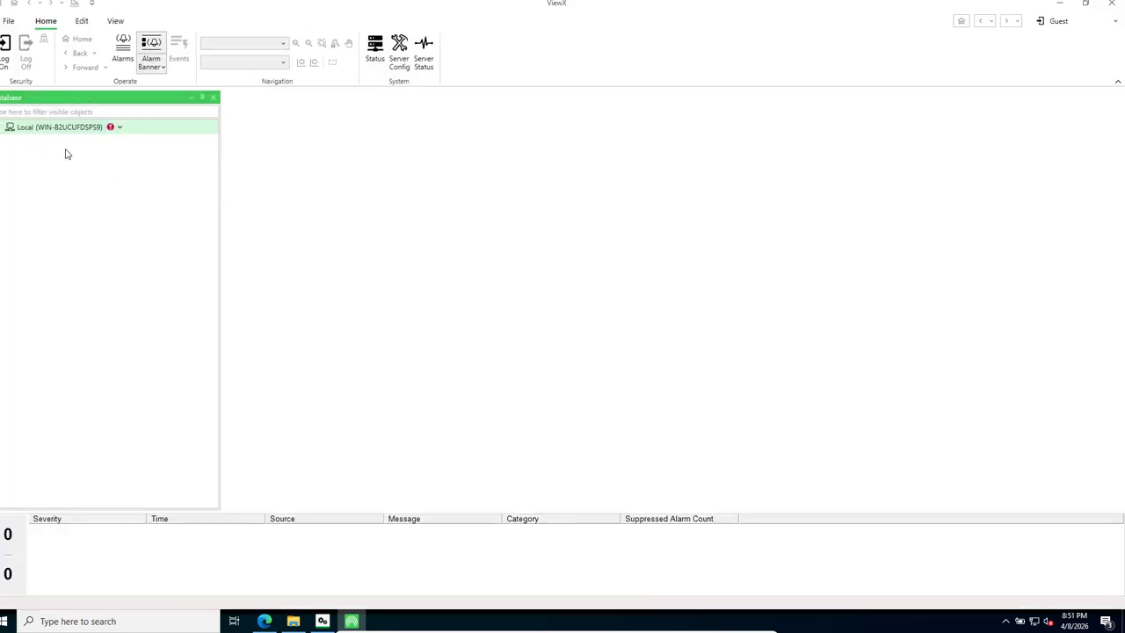
- Log on to the Local system with user name admin and the account password
mouse_move(114, 130)
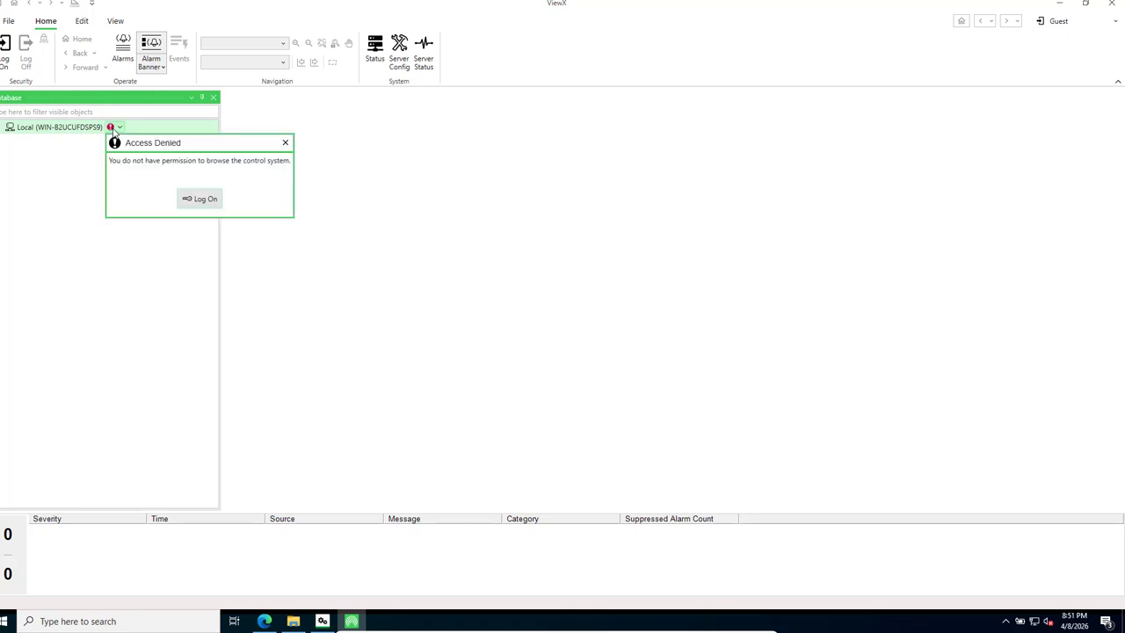
click(199, 200)
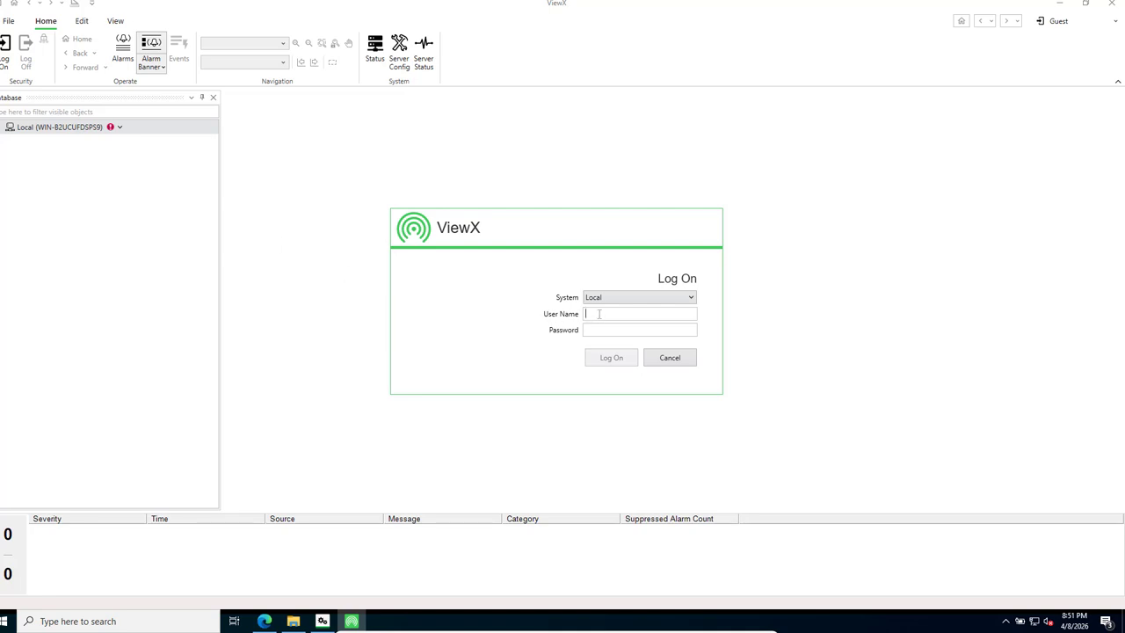
text(admin)
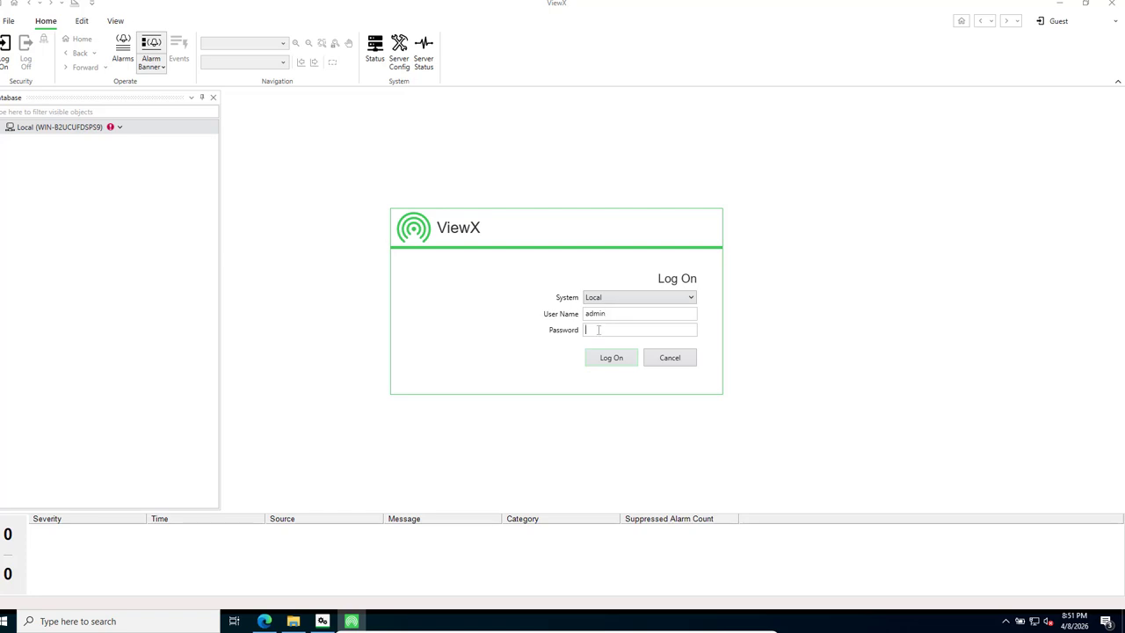
click(597, 329)
text(••••)
click(604, 364)
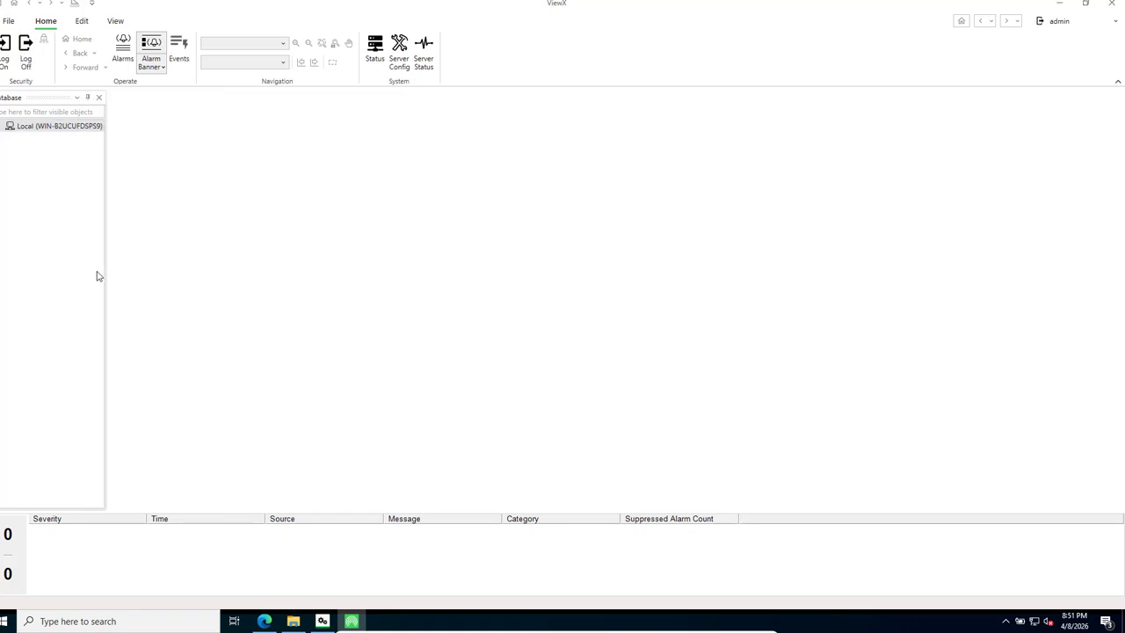
- Widen the Database pane and expand the Local system to browse its Presentation, Python Samples and Users folders
drag(111, 263, 155, 266)
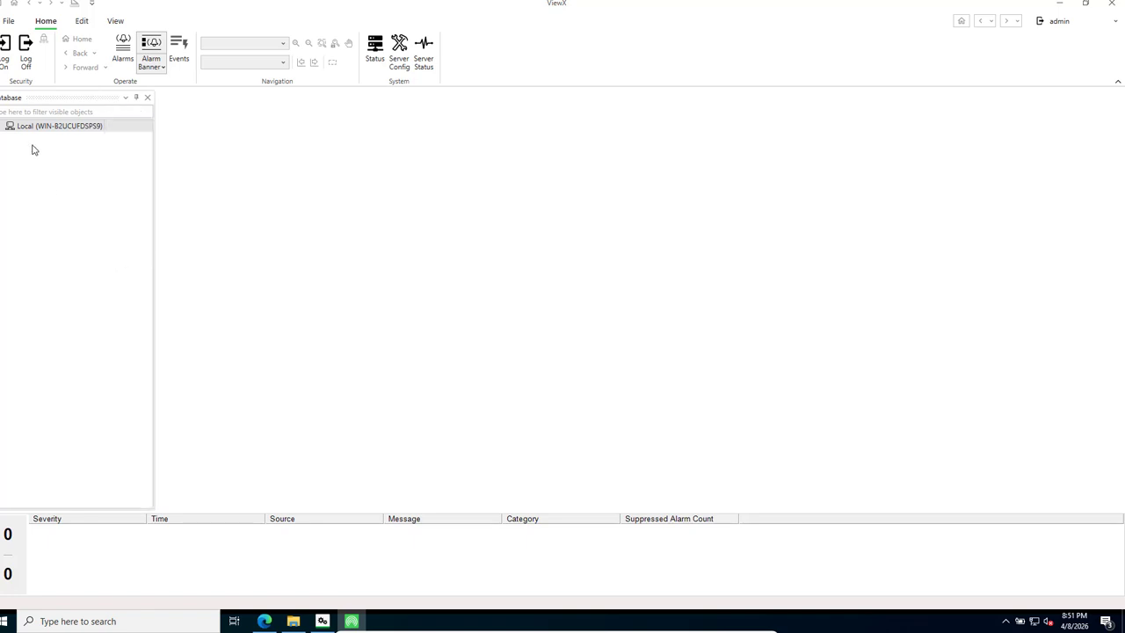
right_click(20, 130)
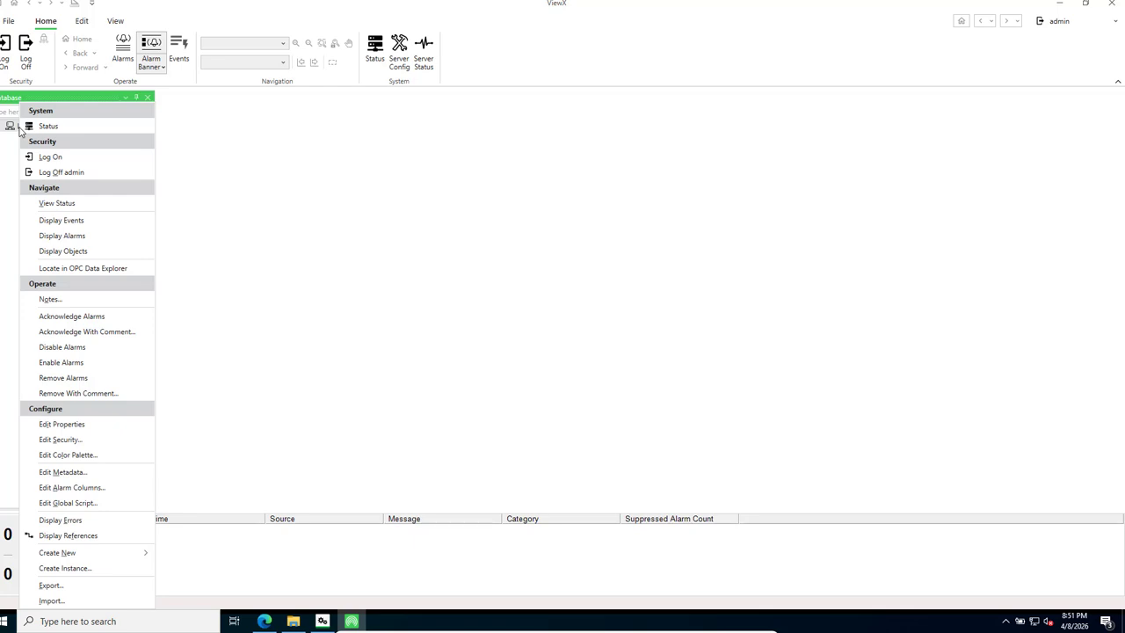
click(1, 138)
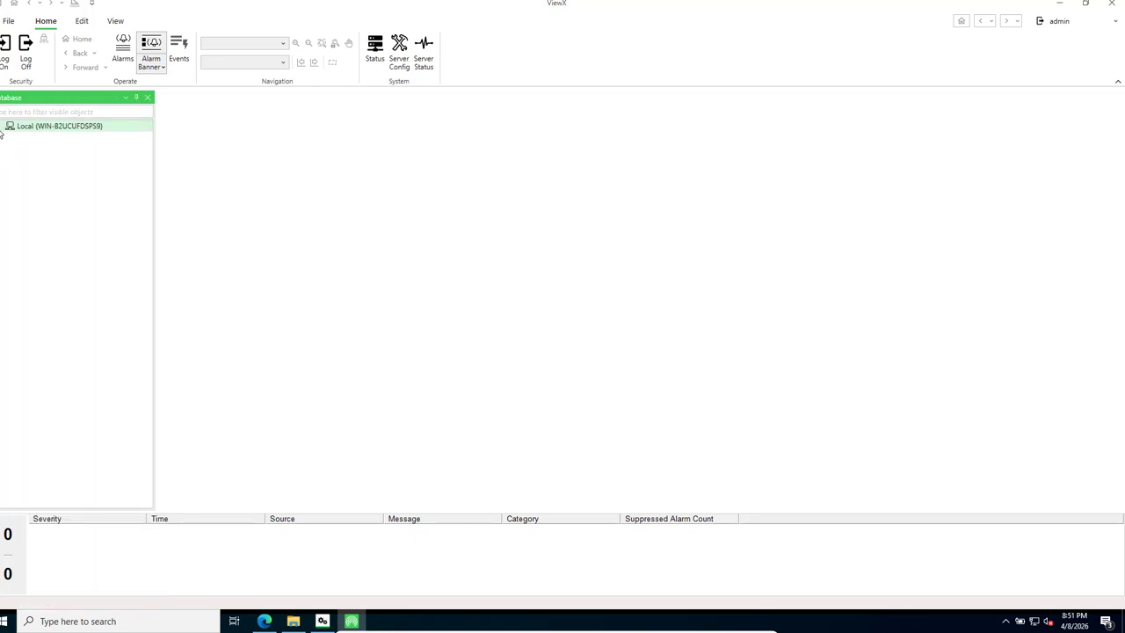
click(1, 131)
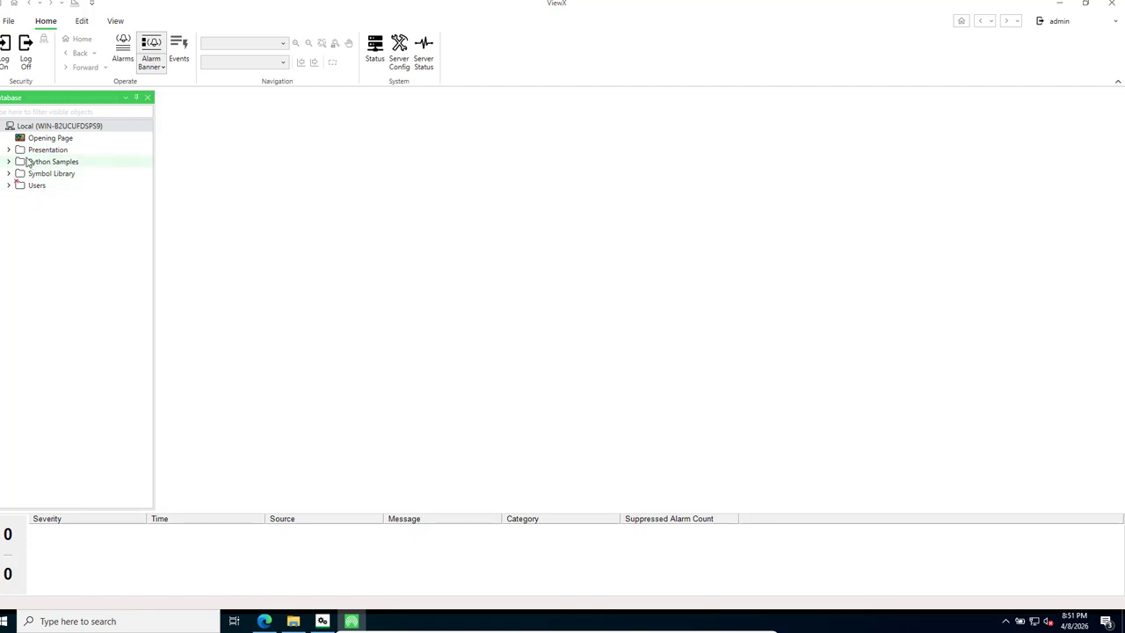
click(10, 151)
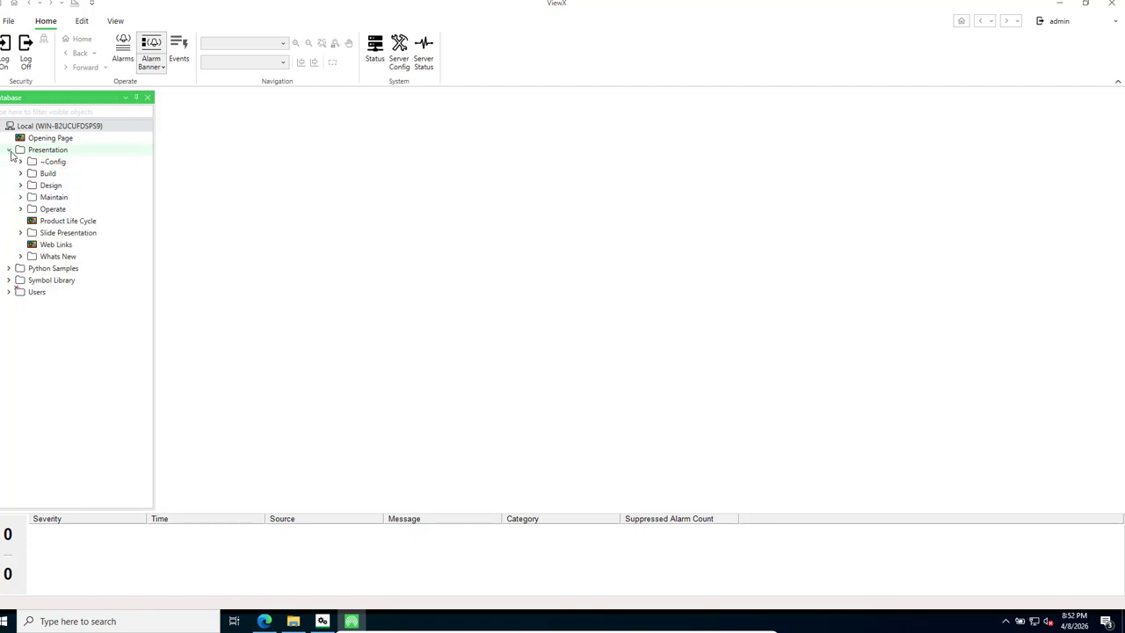
click(9, 269)
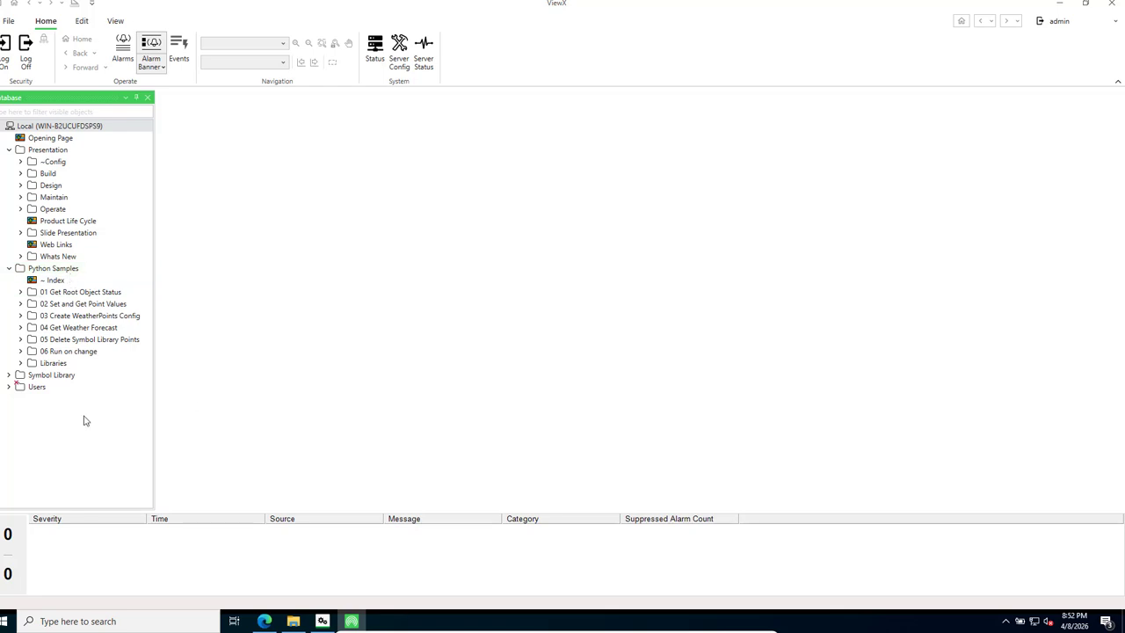
click(9, 390)
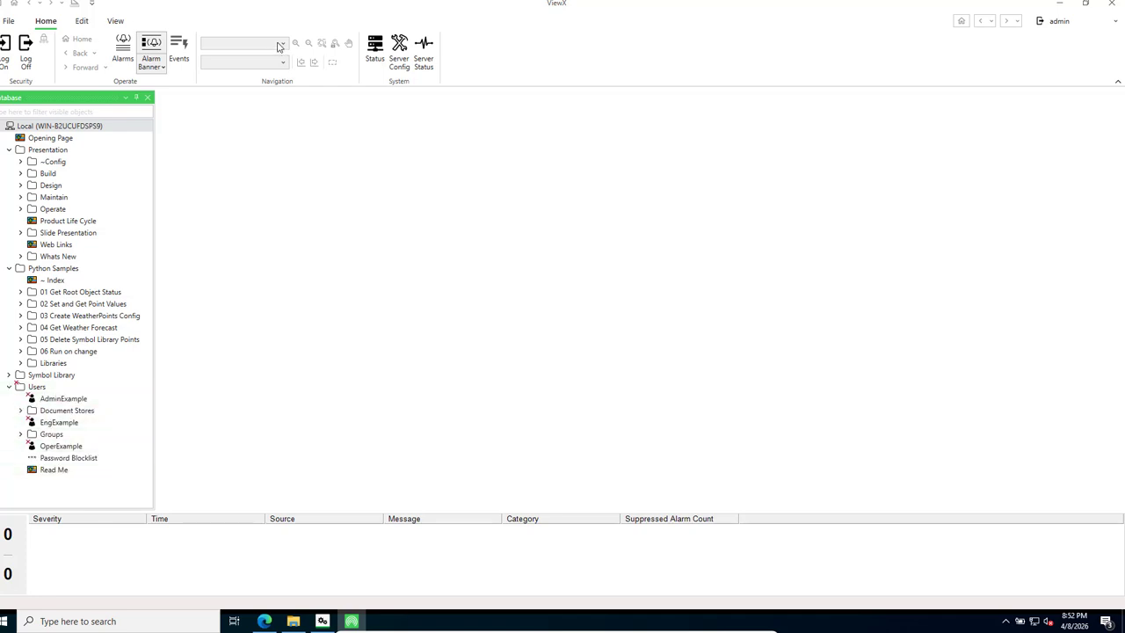
click(117, 22)
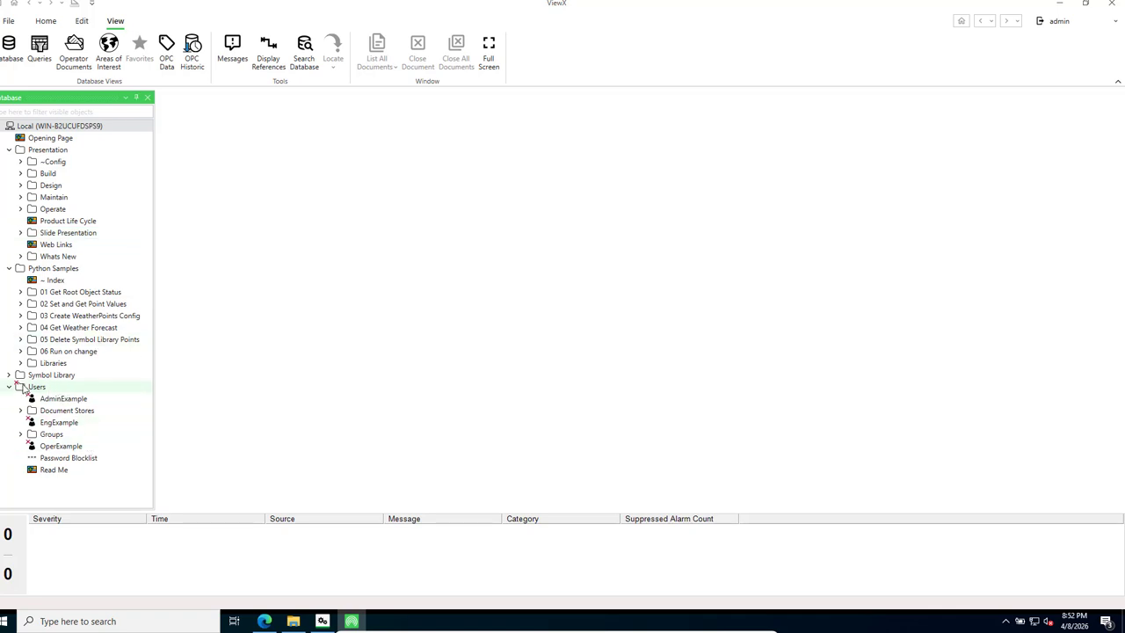
- View the Example Symbols and Fan mimics from the Symbol Library's Example Symbols folder and close ViewX
click(8, 375)
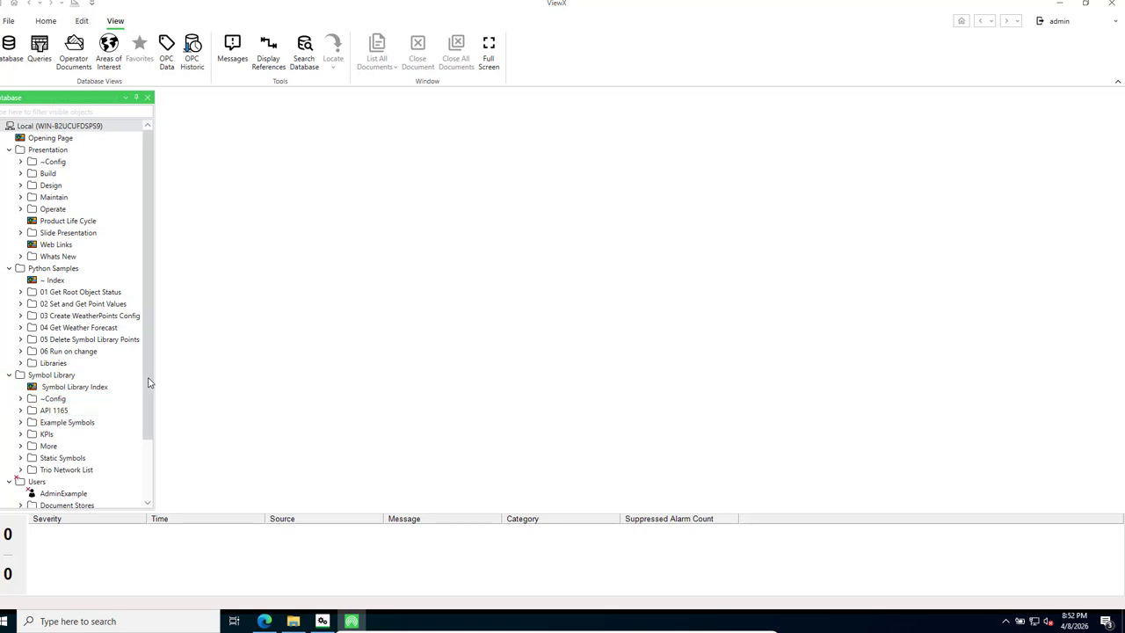
scroll(145, 382, down, 2)
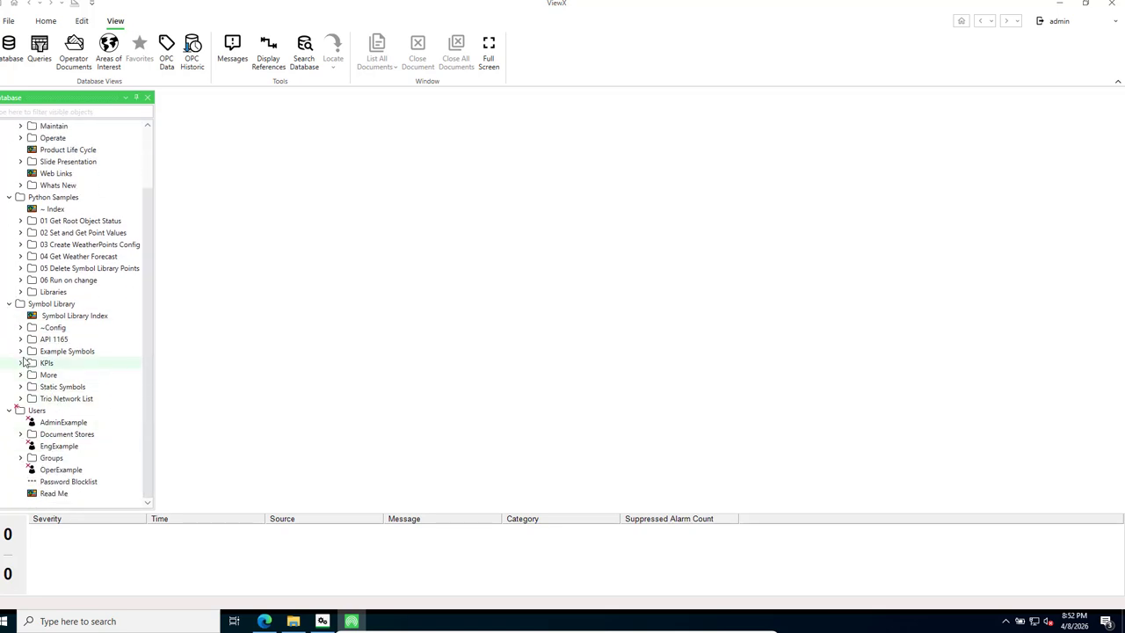
click(20, 351)
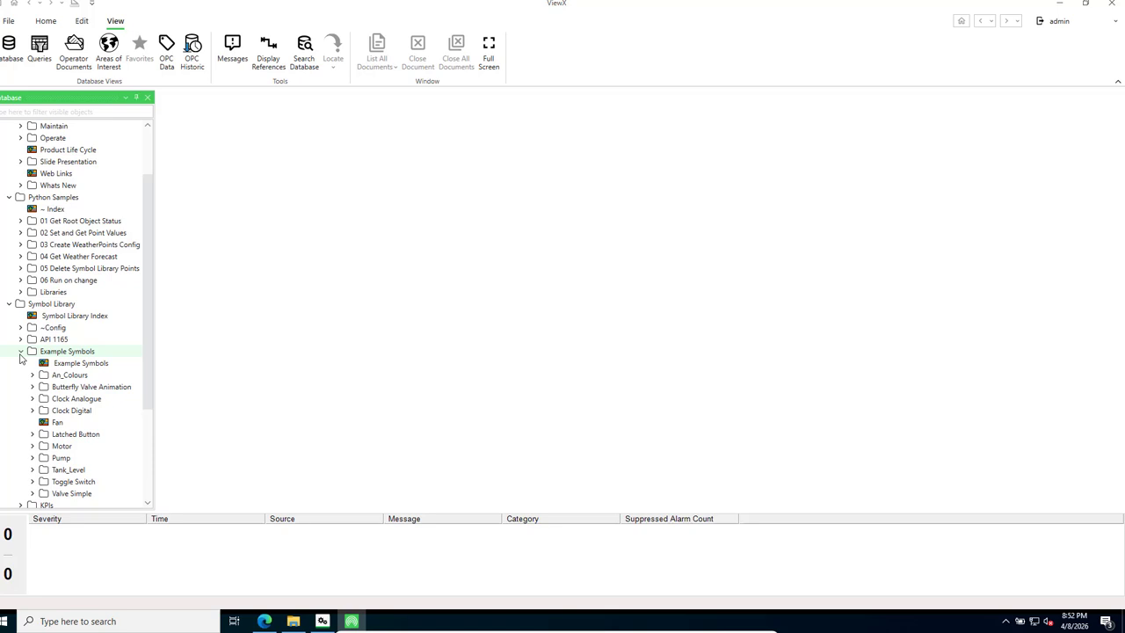
double_click(72, 364)
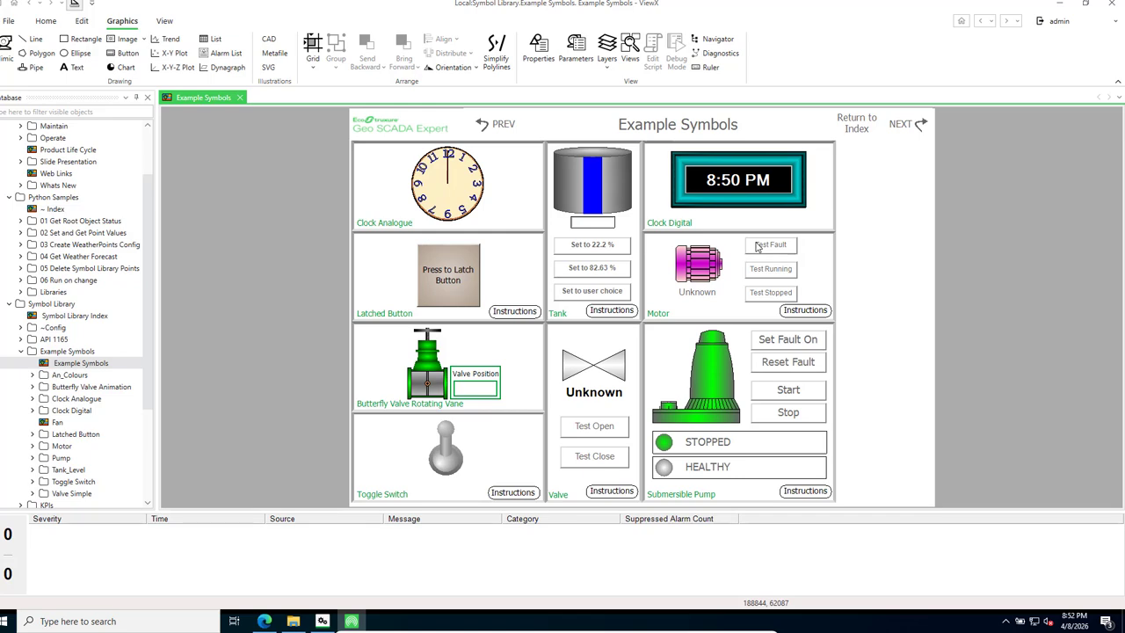
double_click(58, 422)
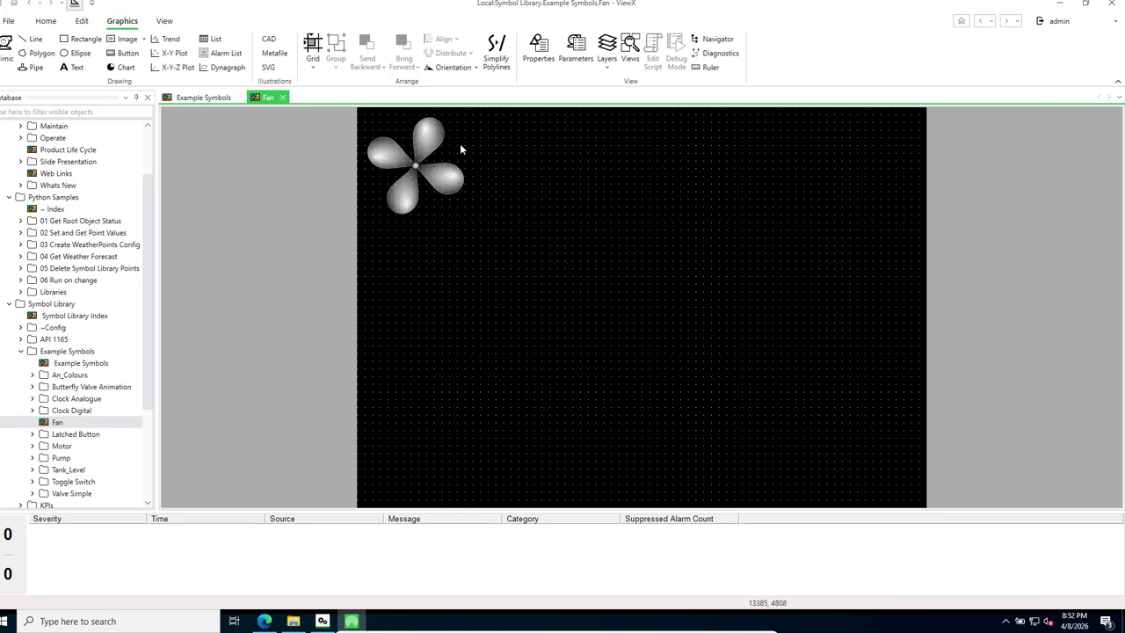
click(1114, 7)
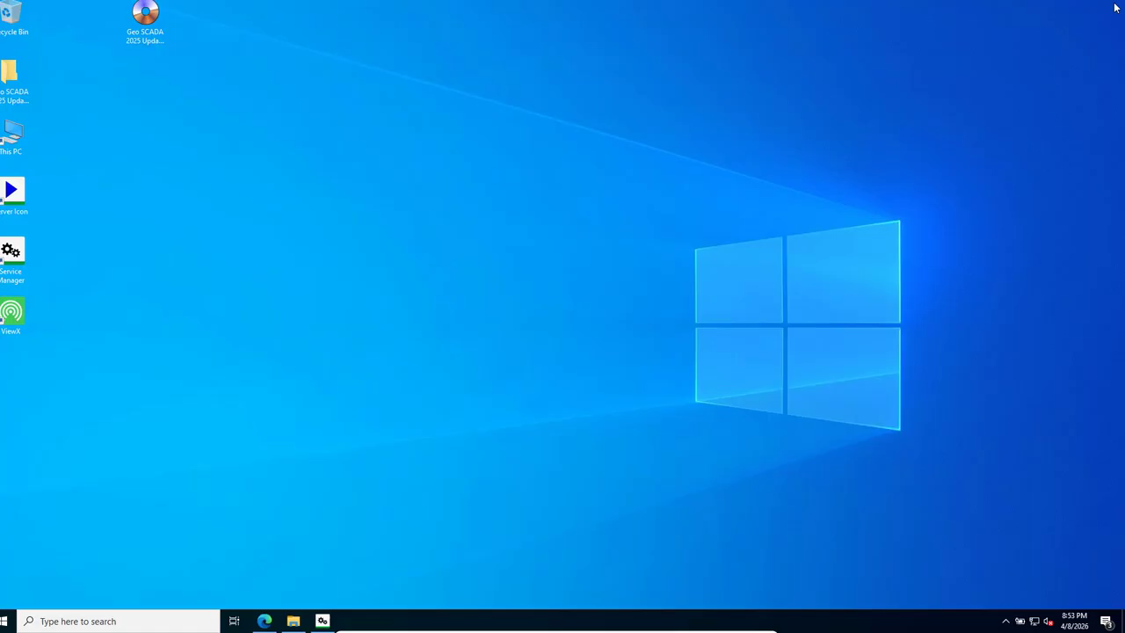
mouse_move(753, 626)
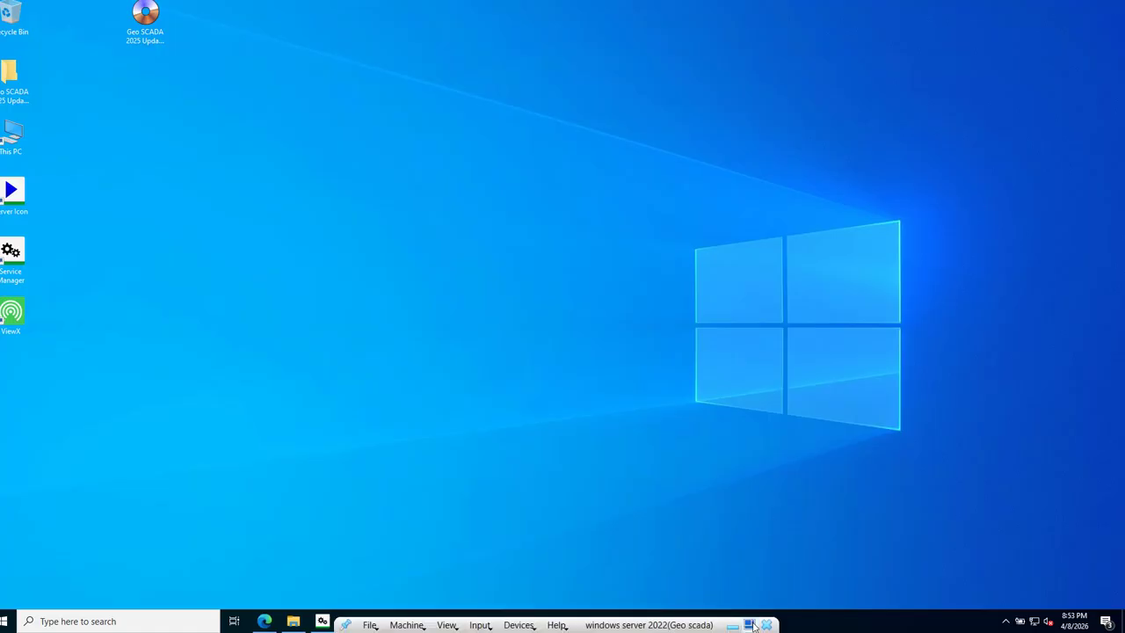